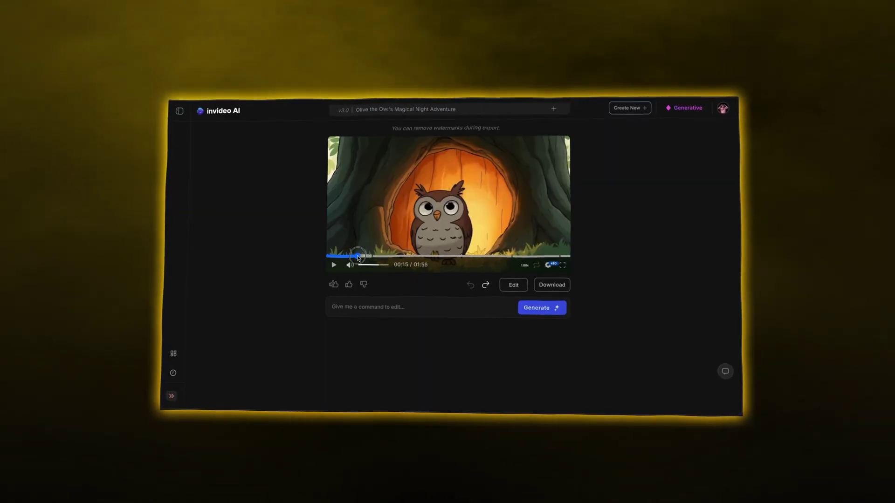
Scrub ahead through the finished owl story preview video.
{"action": "left_click_drag", "start_coordinate": [357, 257], "coordinate": [385, 256]}
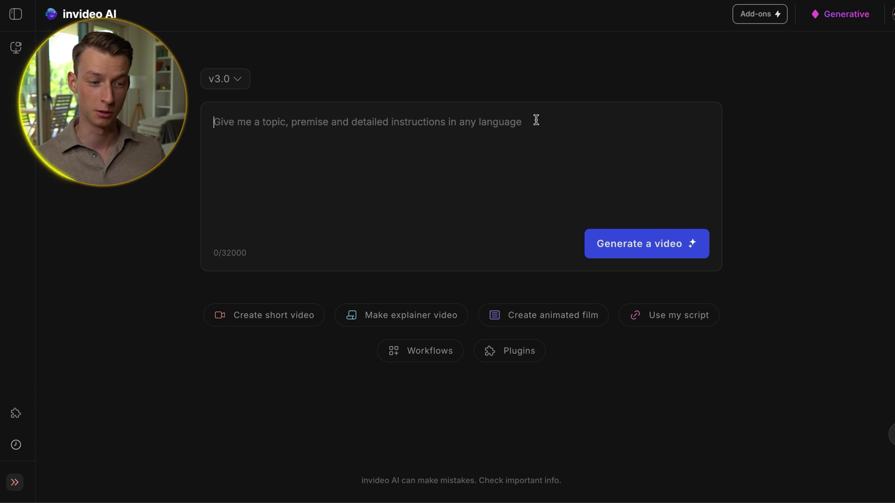
Paste the 645-character Olive the owl bedtime story brief into the prompt, then open Workflows.
{"action": "left_click", "coordinate": [296, 122]}
{"action": "type", "text": "Create a 2-minute animated bedtime story for kids aged 4 to 7. The story should be calming, imaginative, and end with a gentle message. The main character is a curious little owl named Olive who is afraid of the dark. One night, she decides to explore the forest with her glow-in-the-dark feather and discovers the beauty of the night twinkling stars, glowing fireflies, and kind nocturnal animals. Along the way, she learns that the dark isn’t scary - it’s magical. The story should end with Olive falling asleep peacefully under a starlit sky. Include soft background music, a gentle narration voice, and soothing visuals suitable for bedtime."}
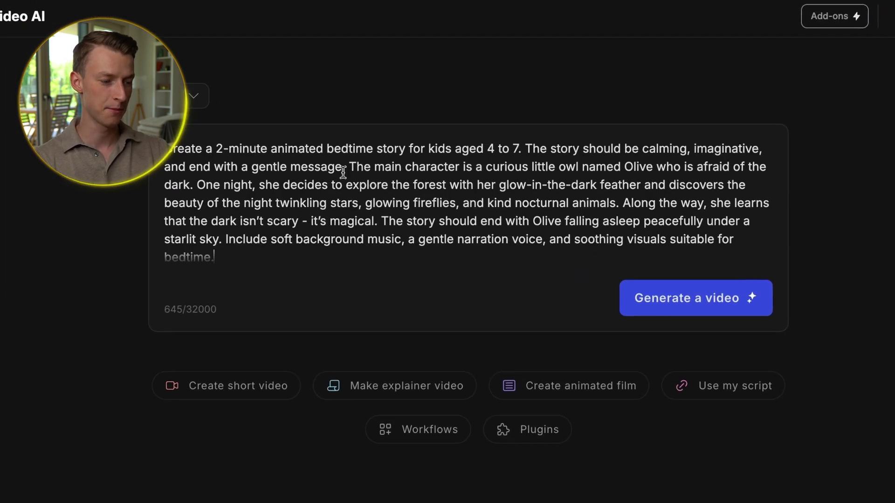
{"action": "scroll", "coordinate": [268, 230], "scroll_direction": "down", "scroll_amount": 1}
{"action": "scroll", "coordinate": [266, 231], "scroll_direction": "up", "scroll_amount": 1}
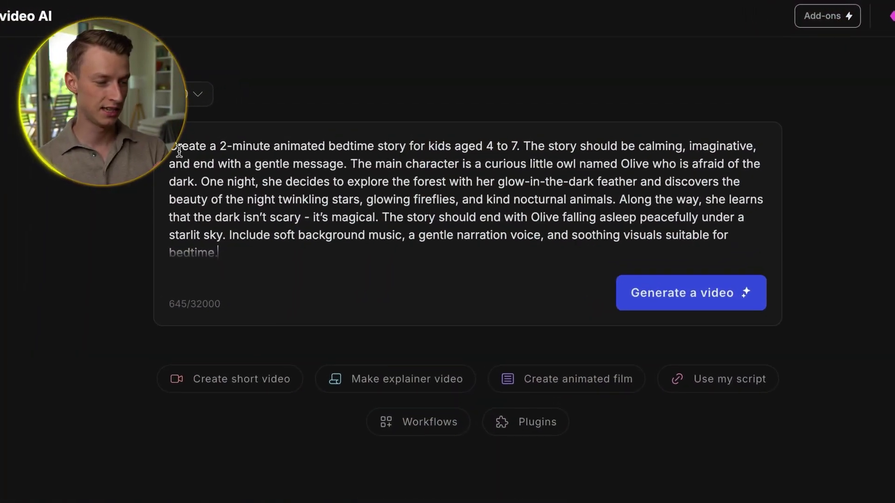
{"action": "left_click_drag", "start_coordinate": [213, 122], "coordinate": [277, 196]}
{"action": "key", "text": "ctrl+c"}
{"action": "left_click", "coordinate": [255, 256]}
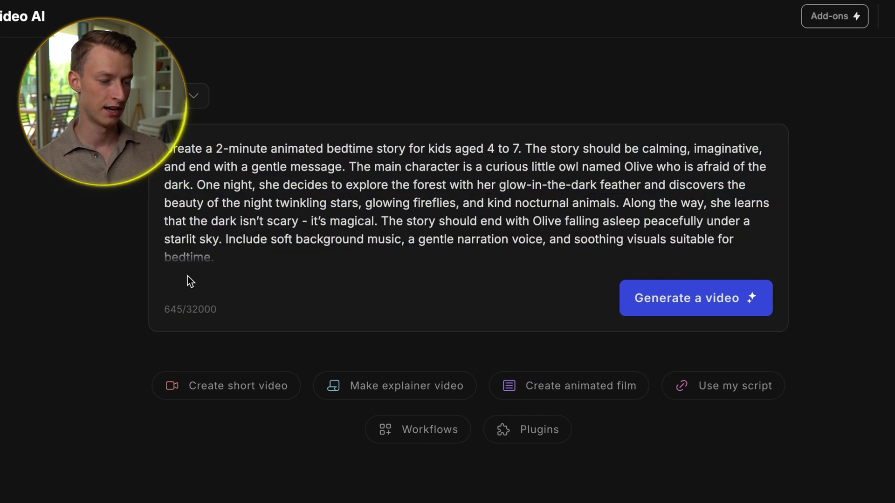
{"action": "left_click", "coordinate": [438, 430]}
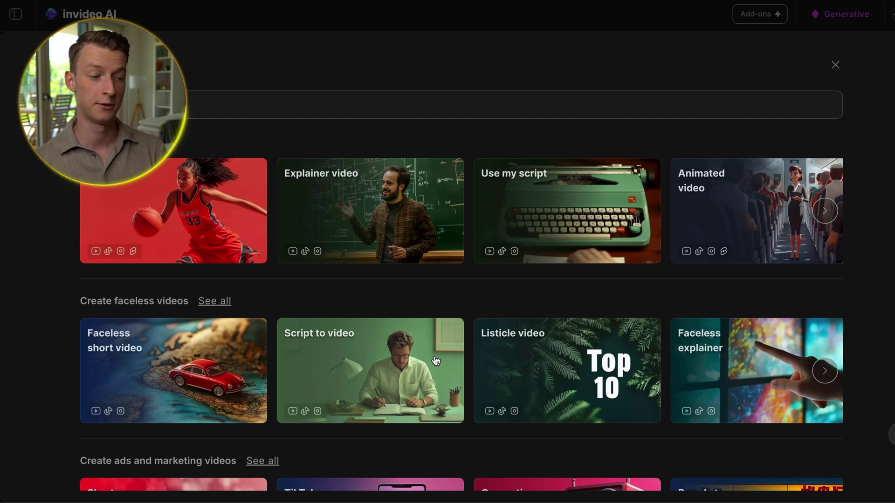
Find the Animated video workflow by searching 'ani' and paste the story brief as its topic.
{"action": "left_click", "coordinate": [407, 104]}
{"action": "type", "text": "ani"}
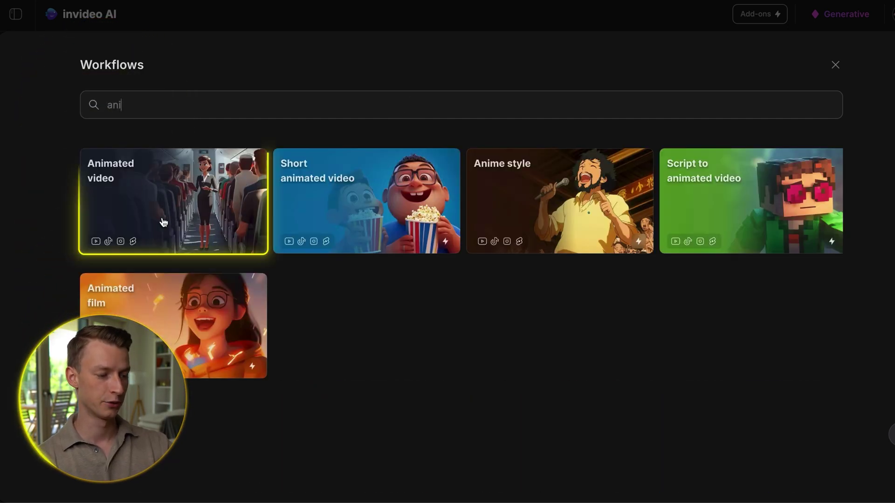
{"action": "left_click", "coordinate": [169, 200]}
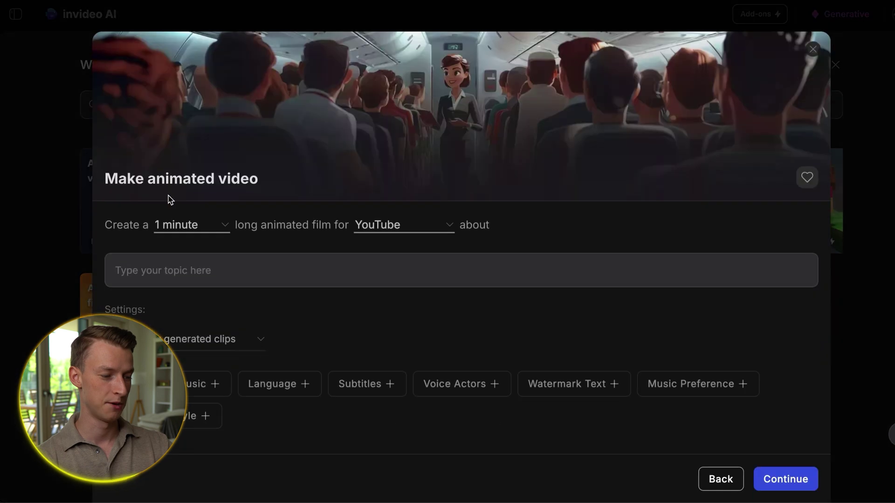
{"action": "left_click", "coordinate": [180, 273]}
{"action": "key", "text": "ctrl+v"}
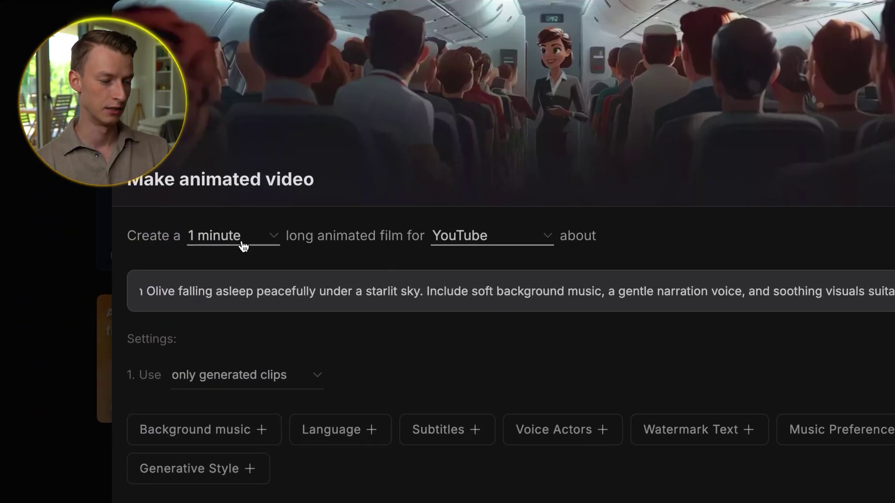
Make the film 2 minutes long for YouTube, using only generated clips as media.
{"action": "left_click", "coordinate": [204, 231]}
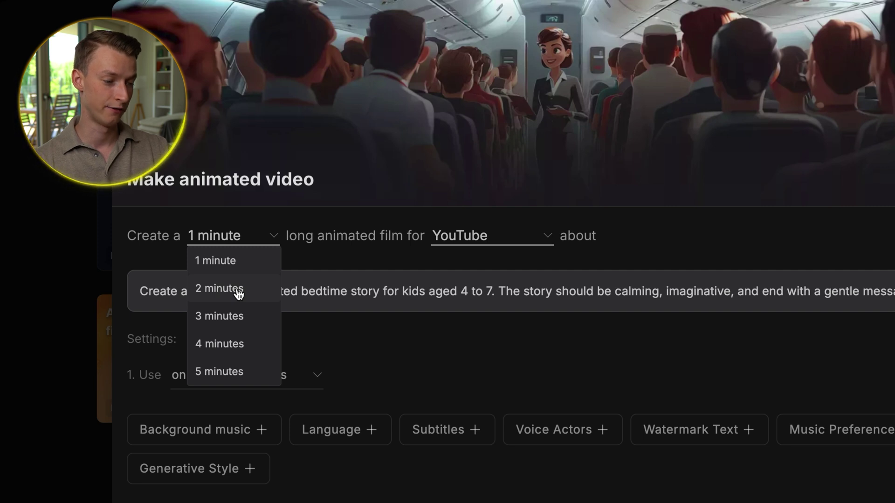
{"action": "left_click", "coordinate": [219, 289]}
{"action": "left_click", "coordinate": [485, 242]}
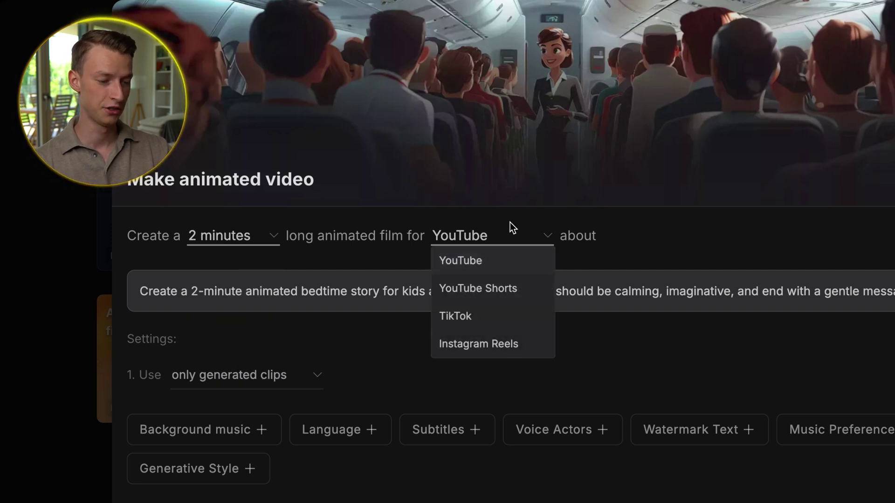
{"action": "left_click", "coordinate": [506, 262]}
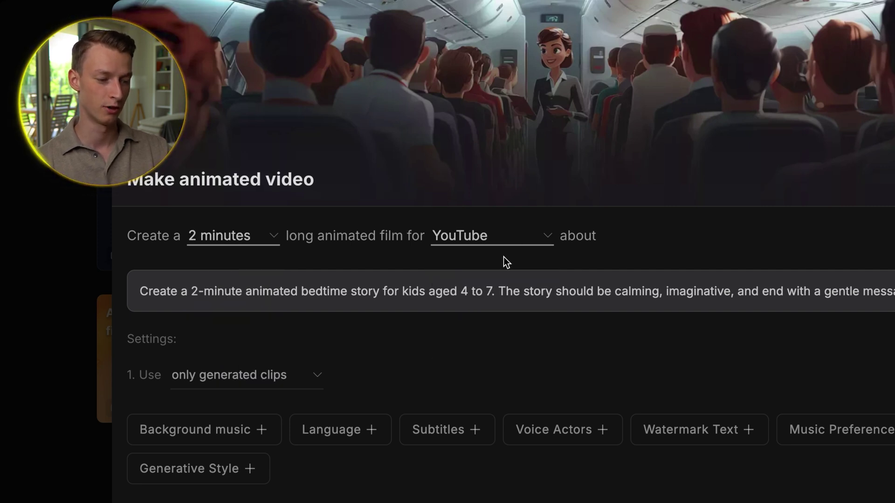
{"action": "scroll", "coordinate": [504, 256], "scroll_direction": "down", "scroll_amount": 3}
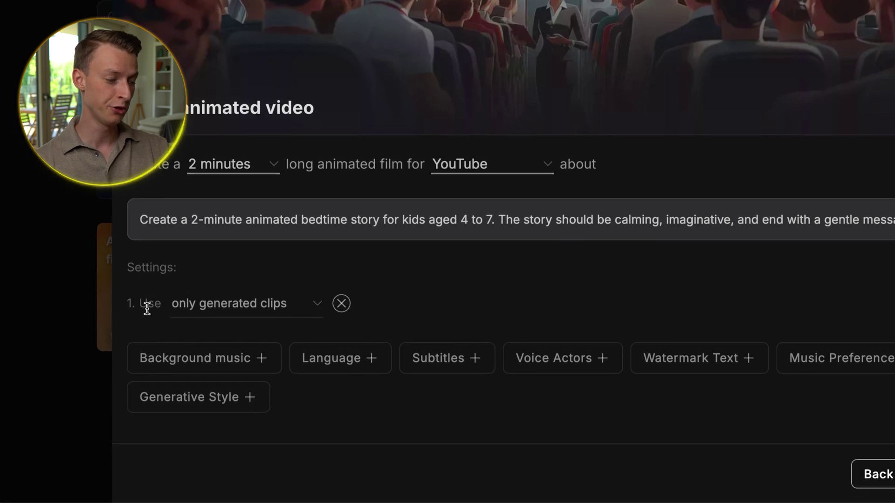
{"action": "left_click", "coordinate": [211, 309]}
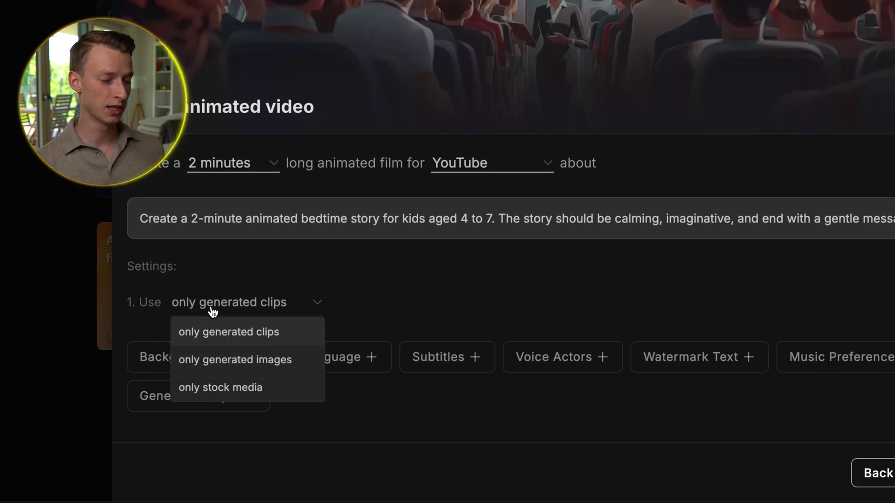
{"action": "left_click", "coordinate": [308, 333]}
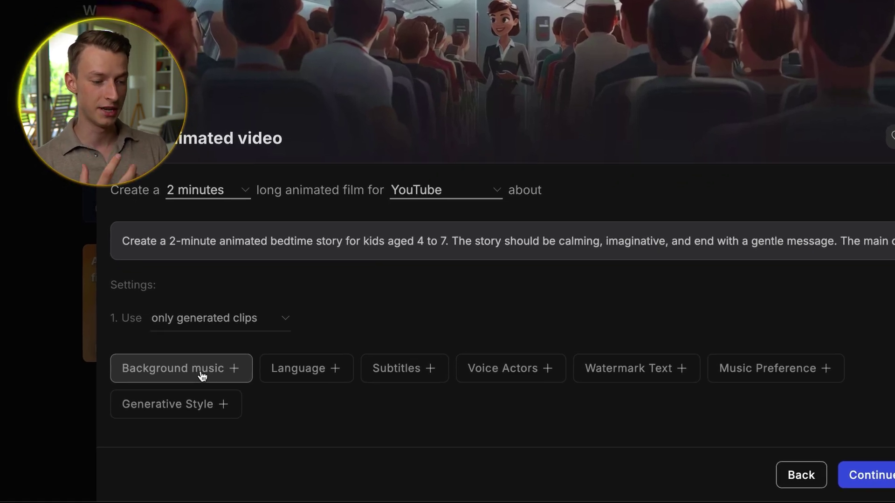
Add background music and English narration language settings, leaving subtitles off.
{"action": "left_click", "coordinate": [202, 376]}
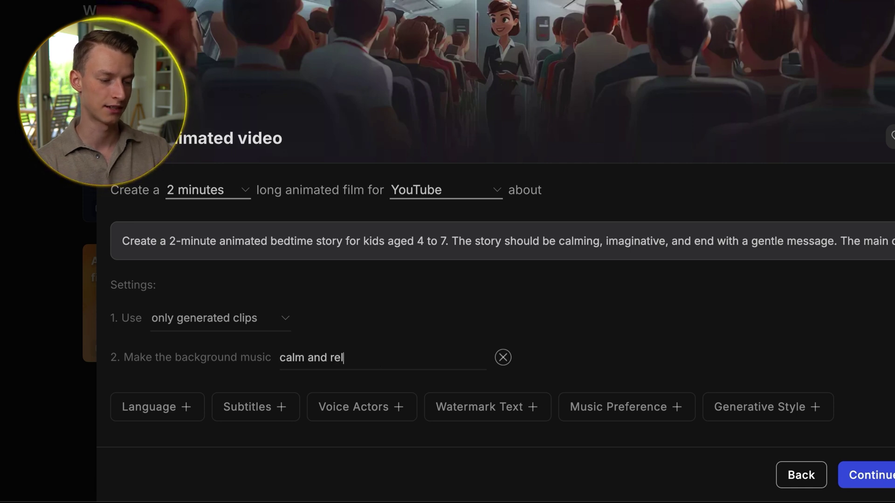
{"action": "type", "text": "ng"}
{"action": "left_click", "coordinate": [191, 407]}
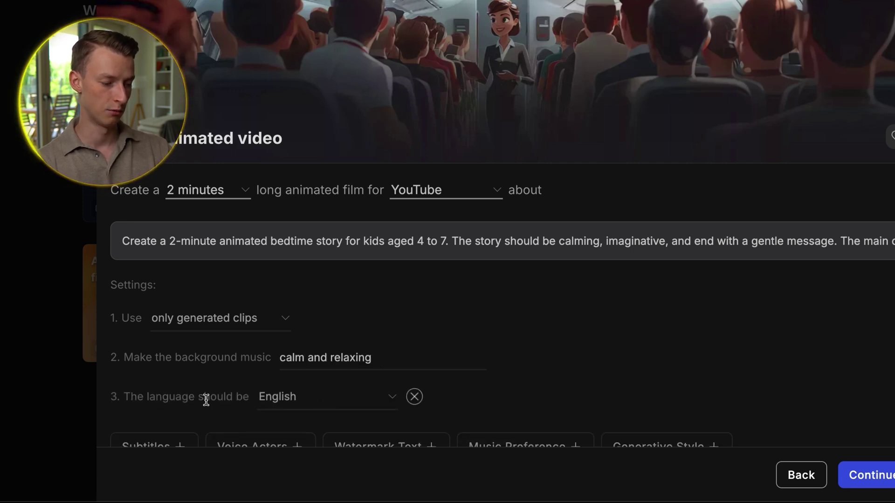
{"action": "left_click", "coordinate": [296, 397]}
{"action": "scroll", "coordinate": [309, 281], "scroll_direction": "down", "scroll_amount": 5}
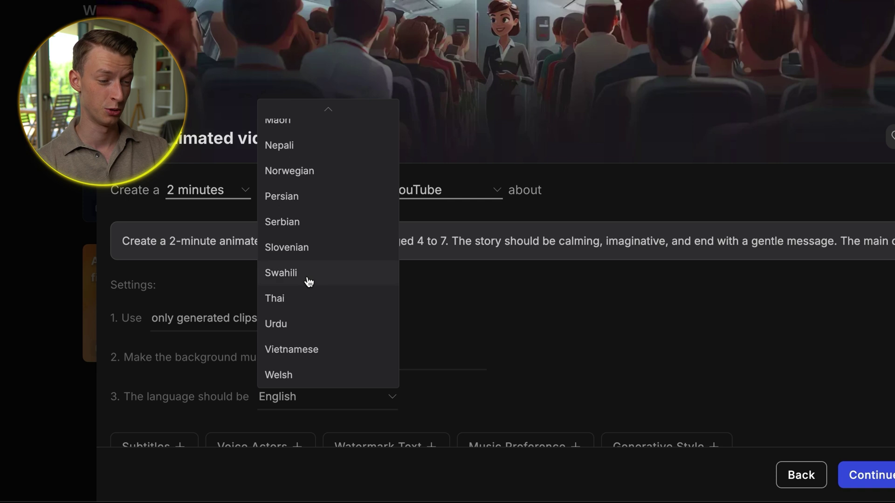
{"action": "left_click", "coordinate": [503, 349]}
{"action": "scroll", "coordinate": [504, 346], "scroll_direction": "down", "scroll_amount": 1}
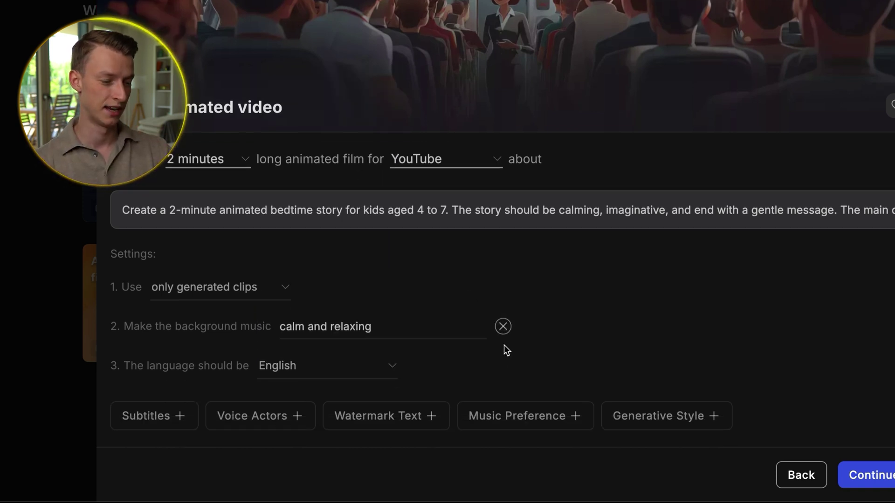
{"action": "left_click", "coordinate": [155, 423]}
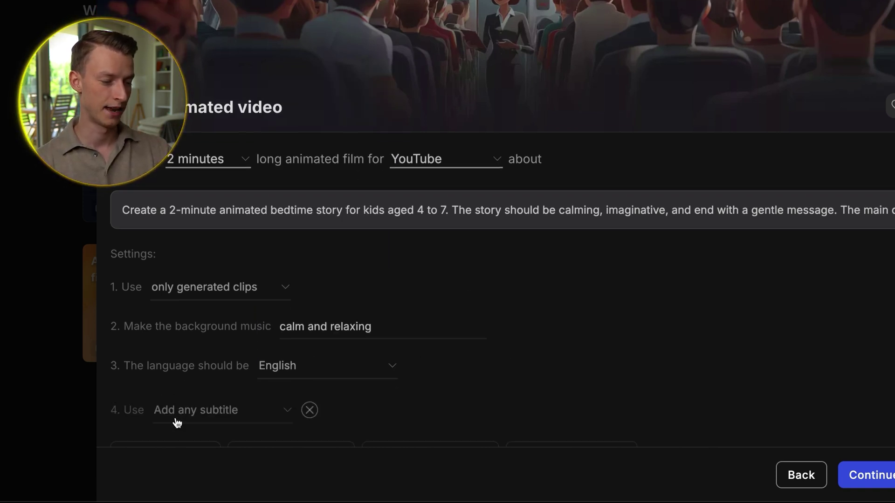
{"action": "left_click", "coordinate": [310, 406]}
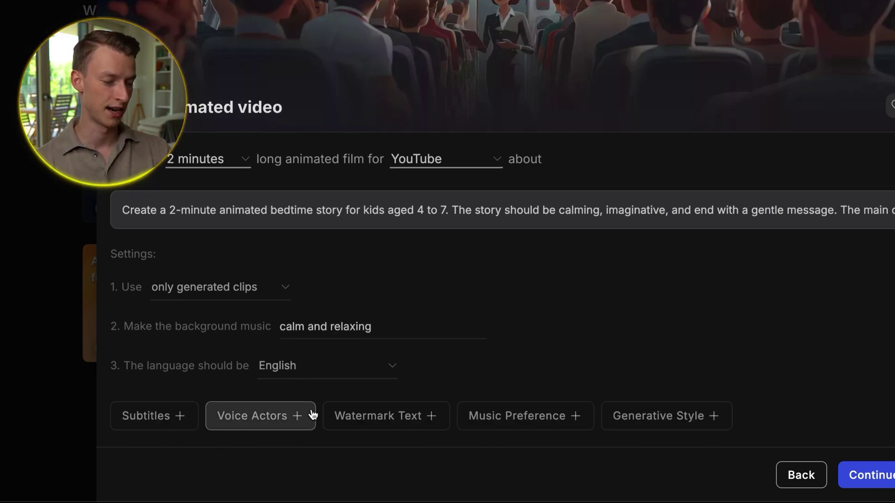
Give the Narrator a female clear American voice and send the film request to the prompt.
{"action": "left_click", "coordinate": [264, 422]}
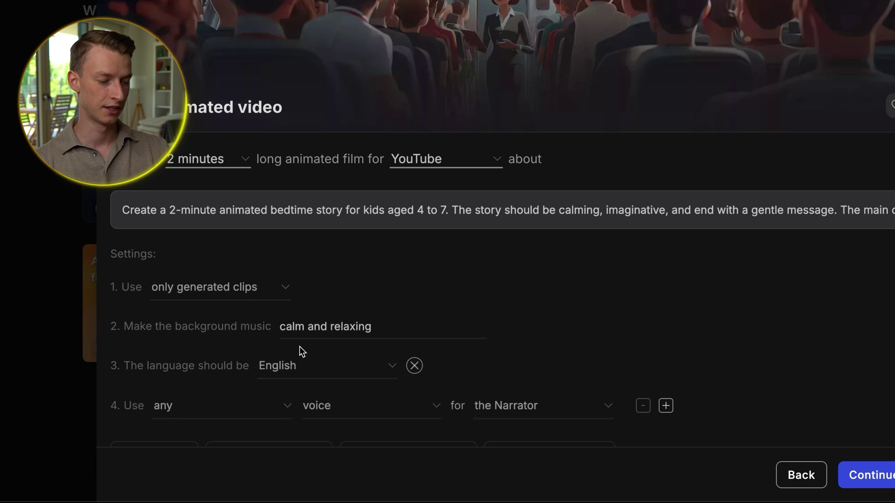
{"action": "left_click", "coordinate": [246, 416]}
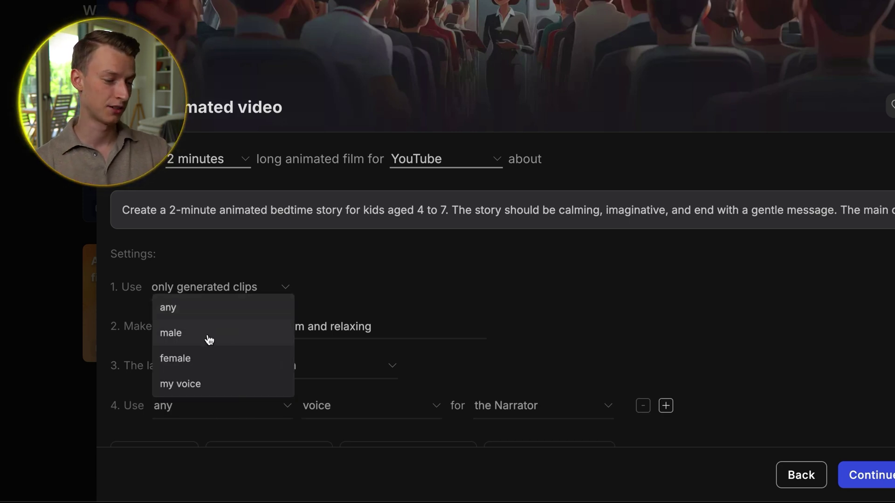
{"action": "left_click", "coordinate": [197, 363]}
{"action": "left_click", "coordinate": [353, 416]}
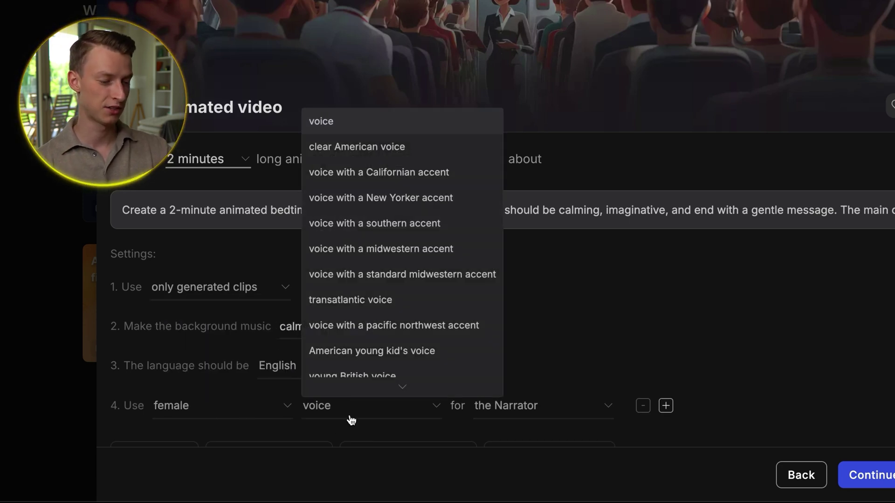
{"action": "left_click", "coordinate": [442, 148]}
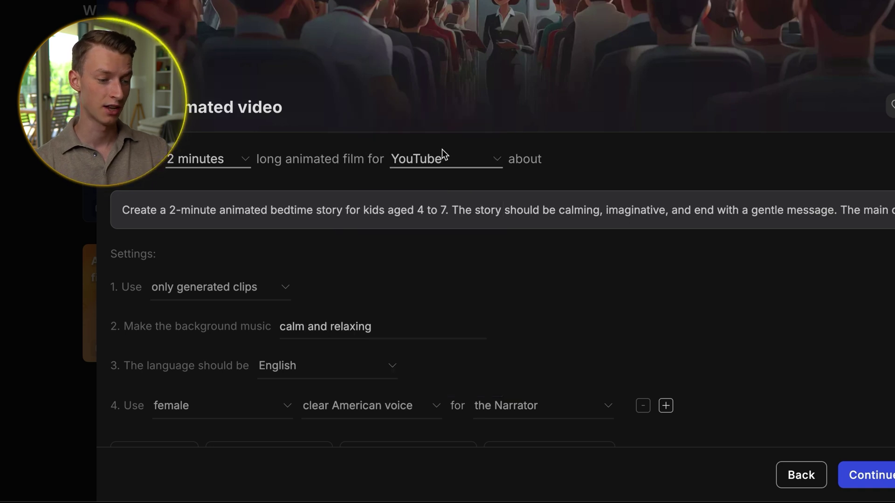
{"action": "left_click", "coordinate": [379, 401]}
{"action": "scroll", "coordinate": [396, 344], "scroll_direction": "down", "scroll_amount": 5}
{"action": "scroll", "coordinate": [405, 337], "scroll_direction": "down", "scroll_amount": 2}
{"action": "scroll", "coordinate": [405, 340], "scroll_direction": "up", "scroll_amount": 8}
{"action": "left_click", "coordinate": [651, 308]}
{"action": "scroll", "coordinate": [651, 305], "scroll_direction": "down", "scroll_amount": 1}
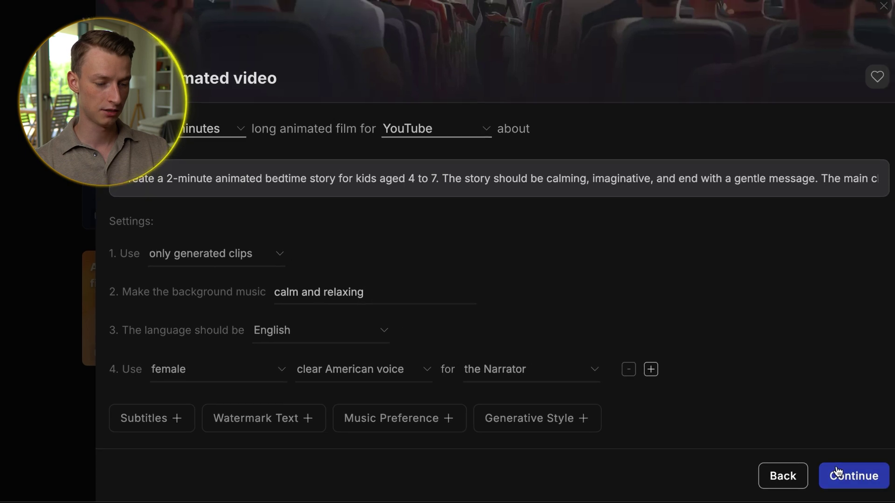
{"action": "left_click", "coordinate": [837, 471]}
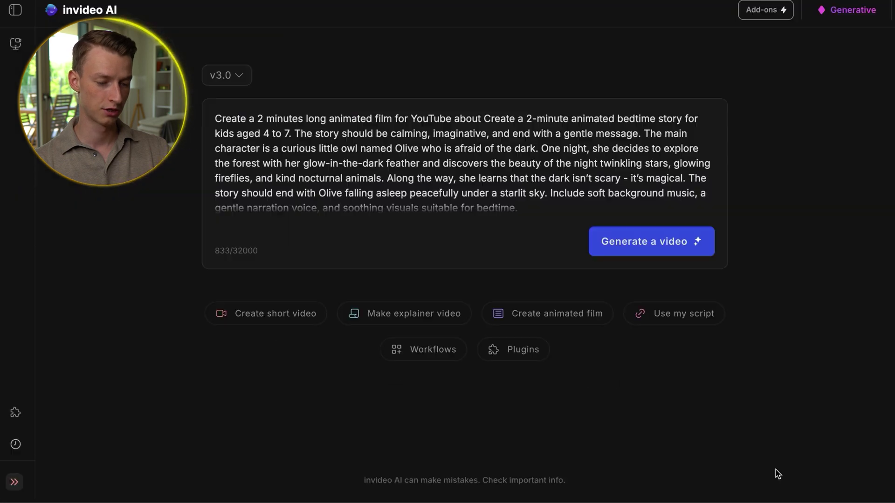
Re-paste the owl story brief over the prompt, check the v3.0 model list, and generate the video.
{"action": "scroll", "coordinate": [332, 182], "scroll_direction": "down", "scroll_amount": 5}
{"action": "scroll", "coordinate": [332, 182], "scroll_direction": "up", "scroll_amount": 5}
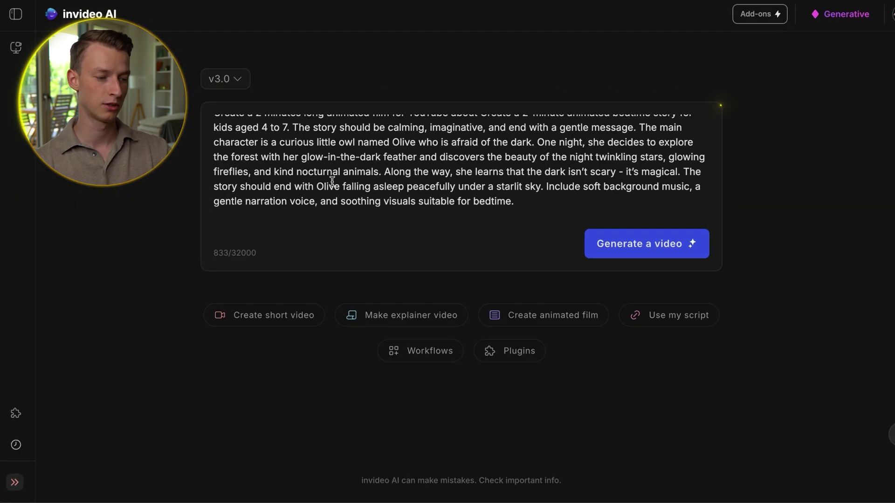
{"action": "key", "text": "ctrl+a"}
{"action": "key", "text": "ctrl+v"}
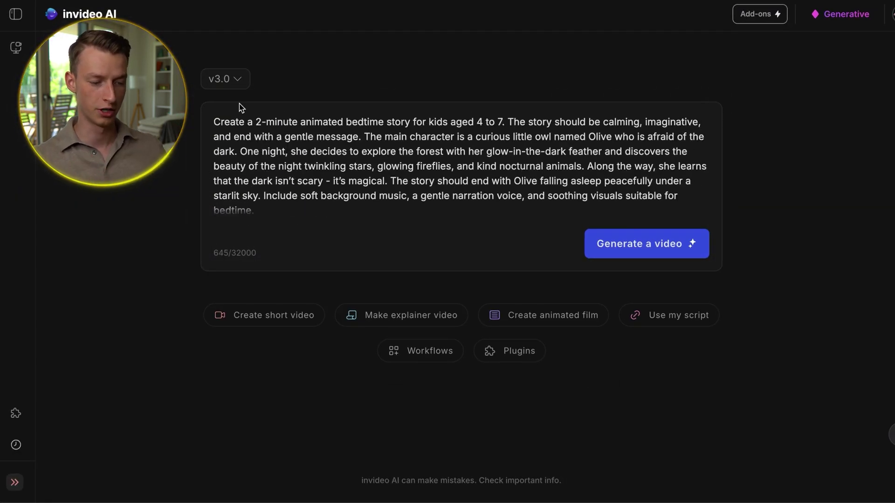
{"action": "left_click", "coordinate": [225, 79]}
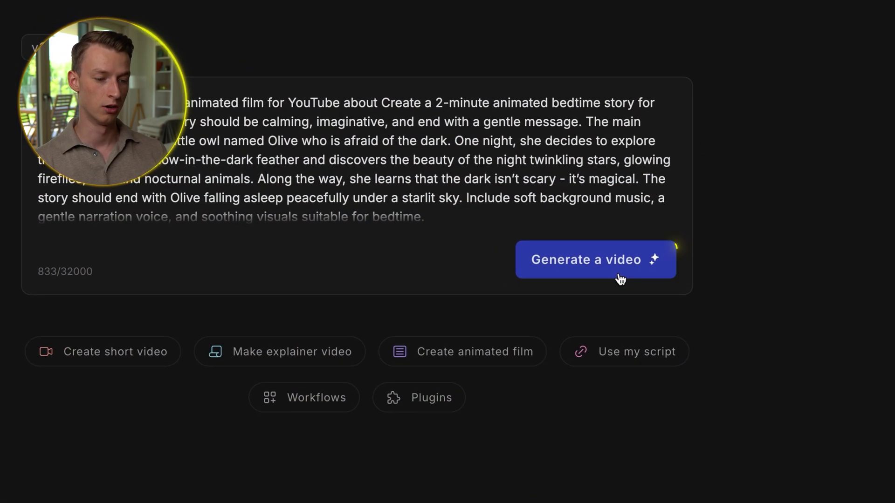
{"action": "left_click", "coordinate": [622, 278]}
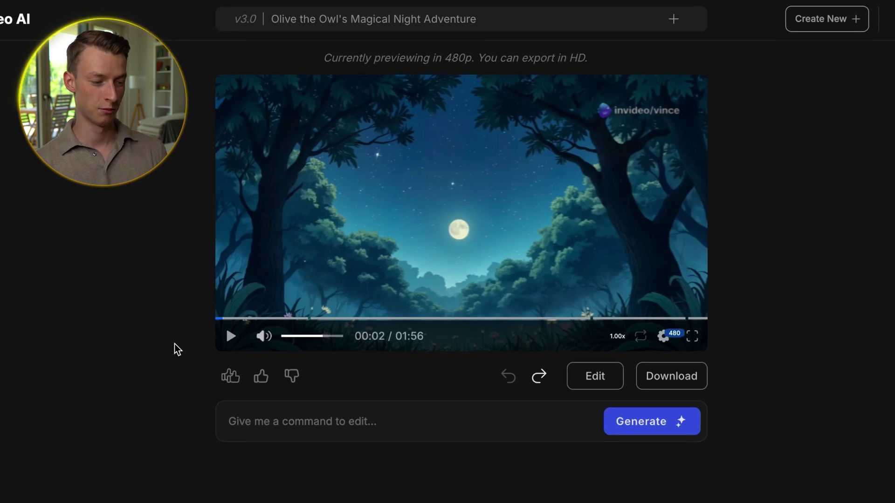
Scrub the 1:56 'Olive the Owl's Magical Night Adventure' preview ahead to the owl close-up.
{"action": "left_click_drag", "start_coordinate": [238, 320], "coordinate": [451, 321]}
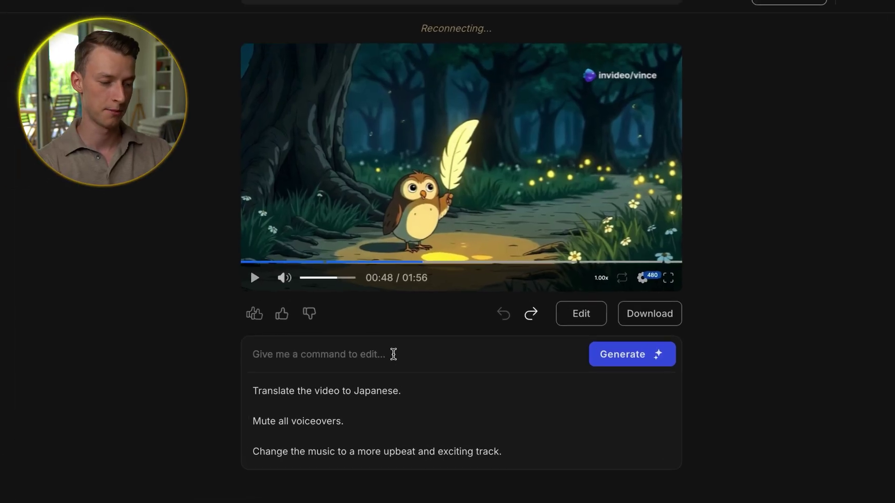
Request 'add subtitles with white text on the bottom of the screen' and check them in the preview.
{"action": "left_click", "coordinate": [393, 354]}
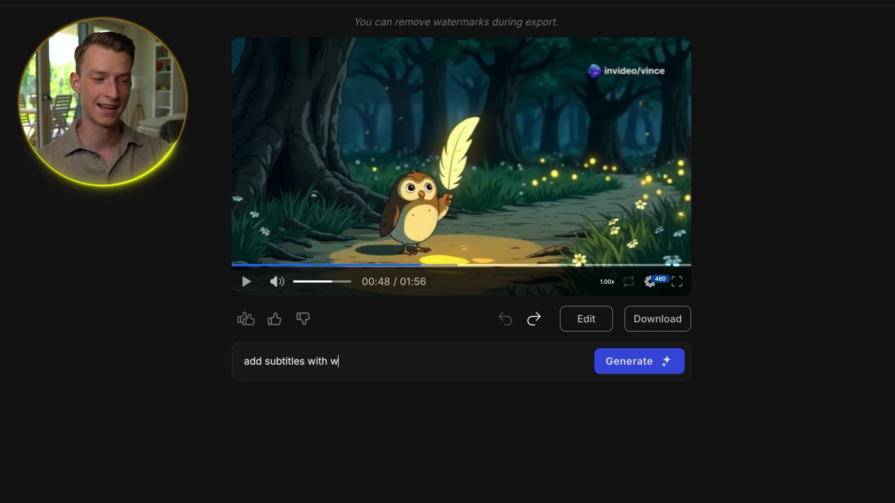
{"action": "type", "text": "add subtitles with white text on the bottom of the screen"}
{"action": "left_click", "coordinate": [671, 368]}
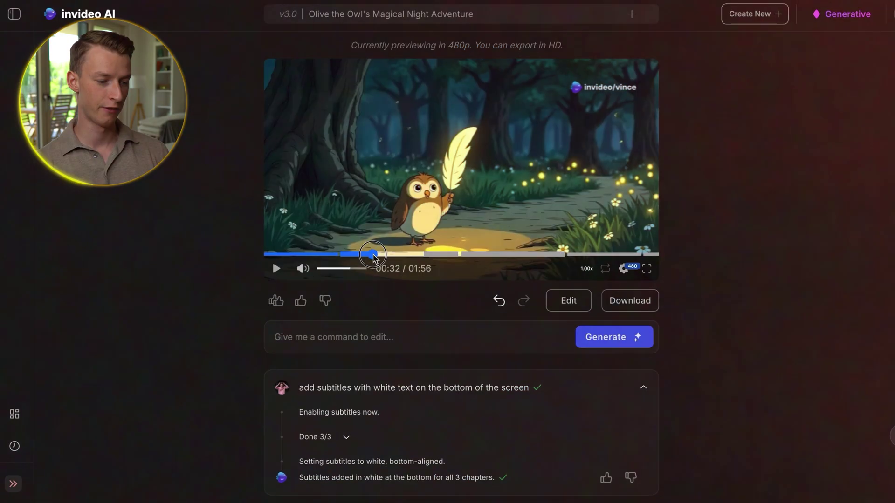
{"action": "left_click_drag", "start_coordinate": [376, 257], "coordinate": [573, 296]}
{"action": "left_click", "coordinate": [392, 387]}
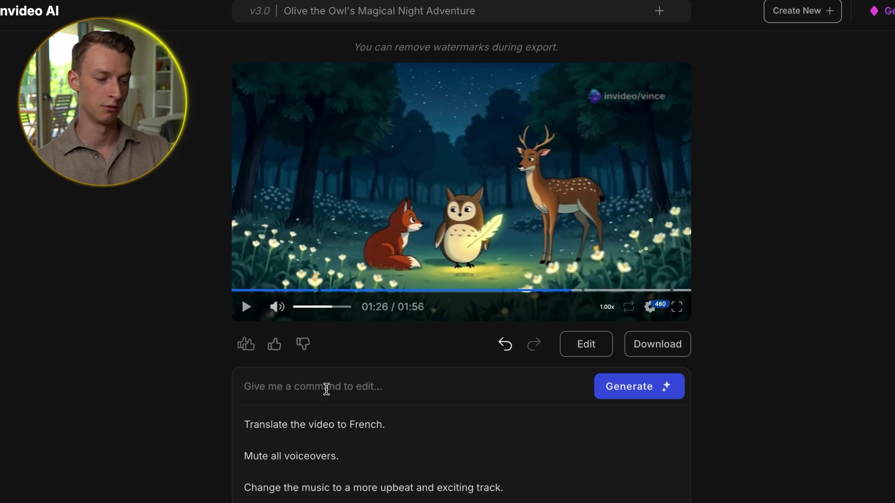
{"action": "type", "text": "lasts"}
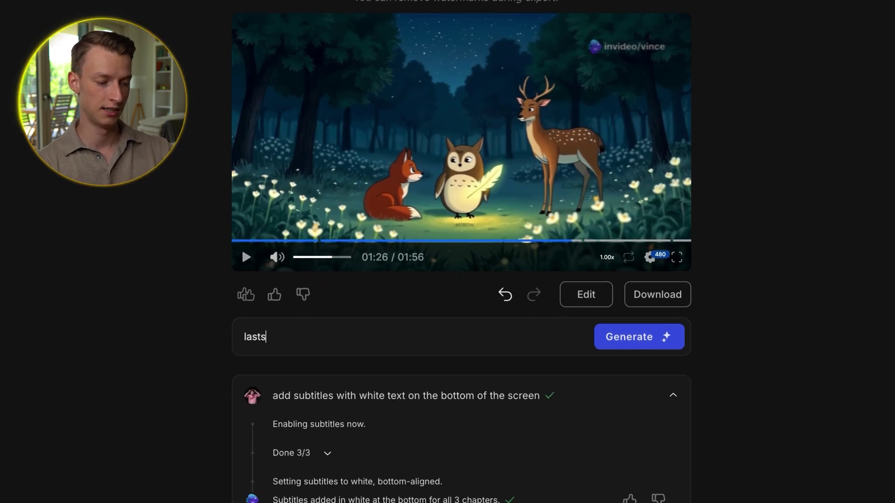
{"action": "type", "text": "t"}
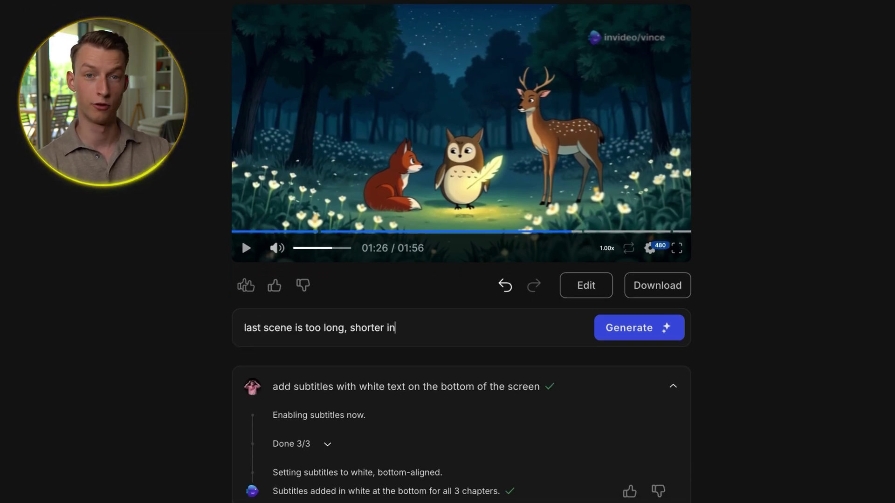
Submit the shorten-last-scene request, trimming chapter 3 from 22 to 9 seconds for 1:43 total.
{"action": "left_click", "coordinate": [644, 331]}
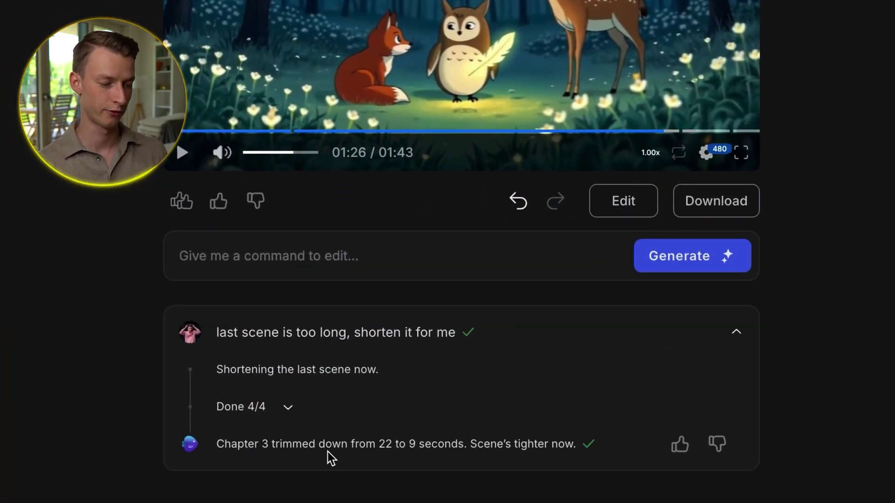
{"action": "left_click_drag", "start_coordinate": [439, 441], "coordinate": [467, 438]}
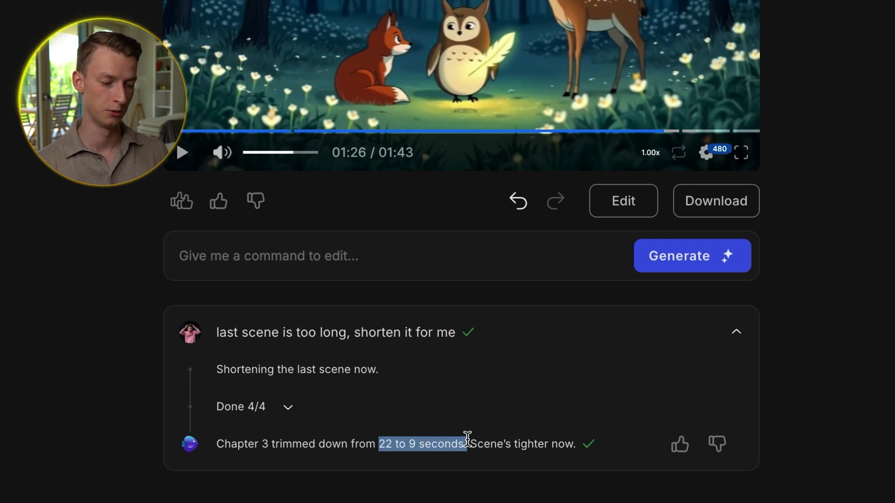
{"action": "left_click_drag", "start_coordinate": [578, 443], "coordinate": [474, 448]}
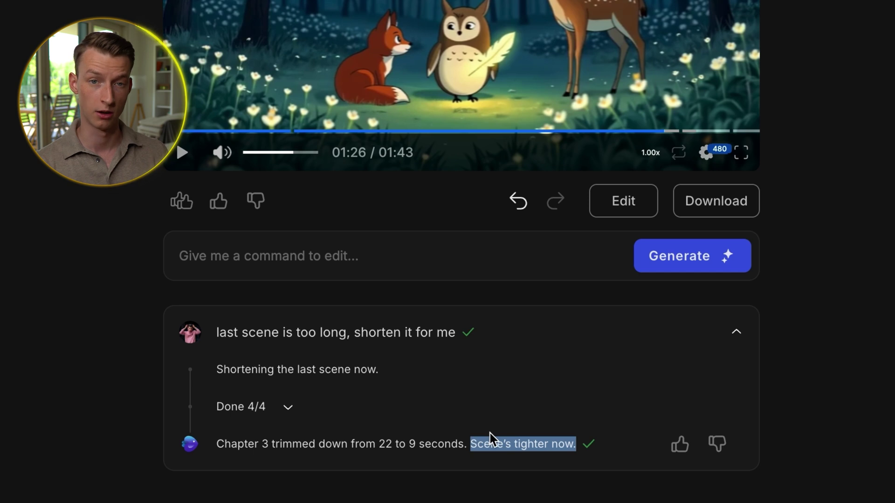
{"action": "left_click", "coordinate": [314, 255]}
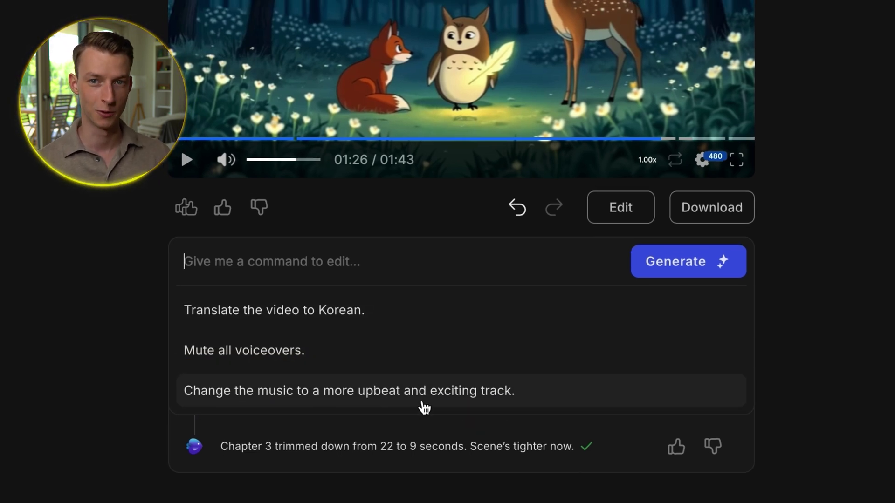
{"action": "left_click", "coordinate": [400, 228]}
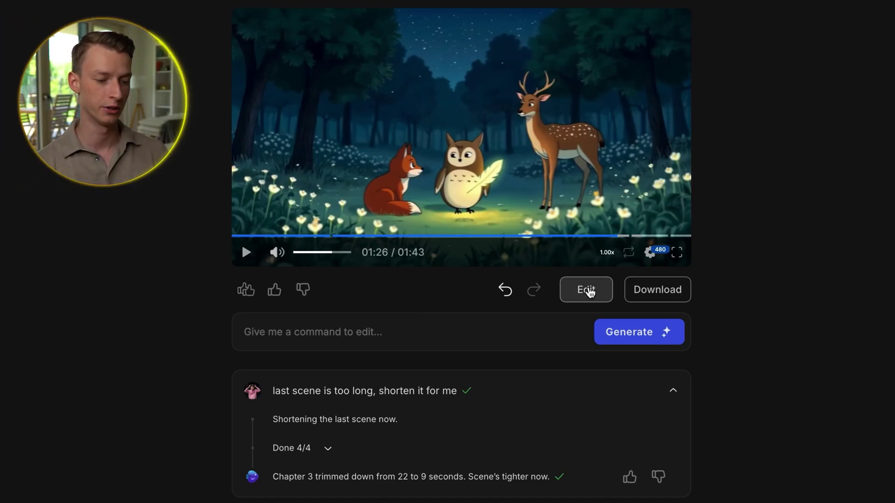
{"action": "left_click", "coordinate": [588, 292]}
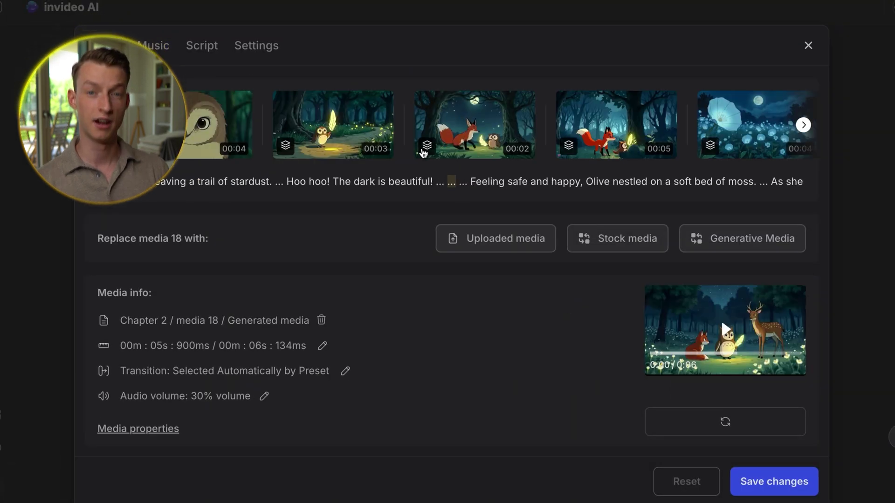
Select the fox scene, media 9, in the Media tab after viewing the owl-in-tree-hollow scene.
{"action": "scroll", "coordinate": [423, 139], "scroll_direction": "left", "scroll_amount": 5}
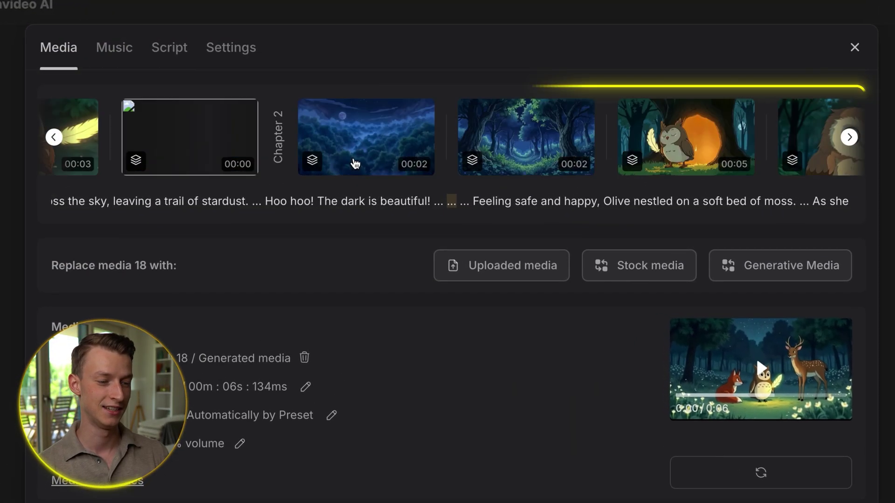
{"action": "scroll", "coordinate": [355, 163], "scroll_direction": "left", "scroll_amount": 10}
{"action": "left_click", "coordinate": [455, 133]}
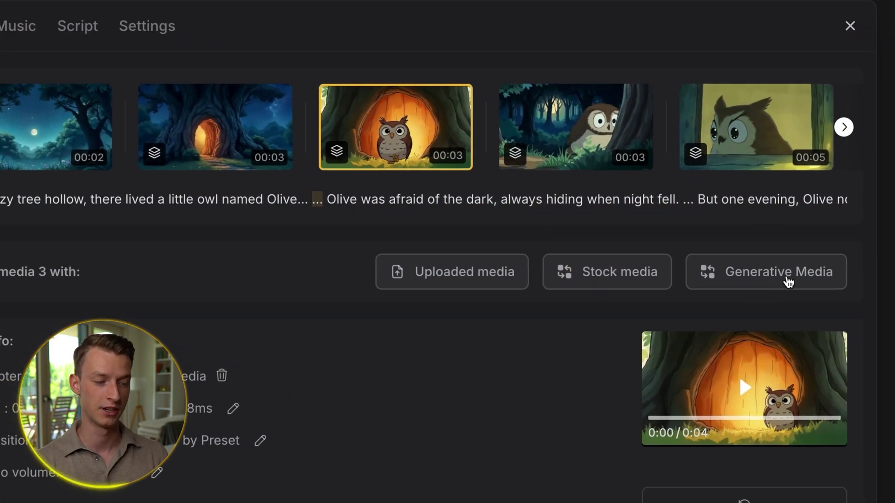
{"action": "scroll", "coordinate": [721, 143], "scroll_direction": "right", "scroll_amount": 10}
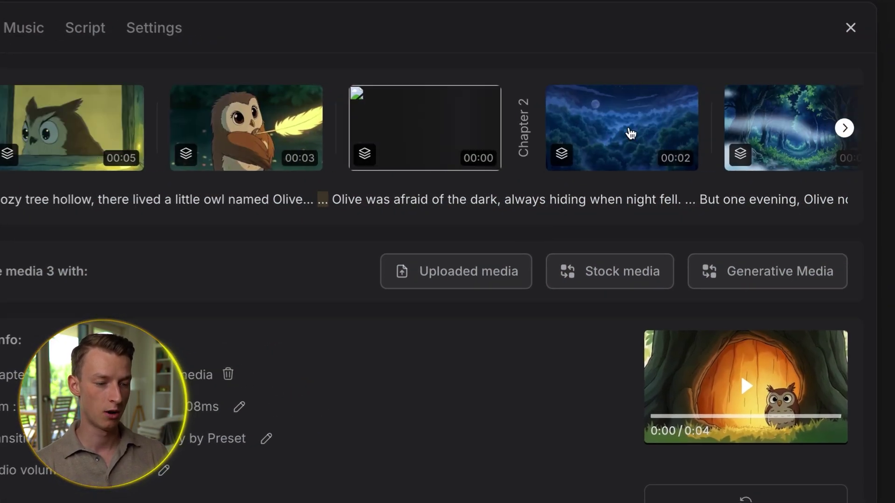
{"action": "scroll", "coordinate": [492, 125], "scroll_direction": "right", "scroll_amount": 5}
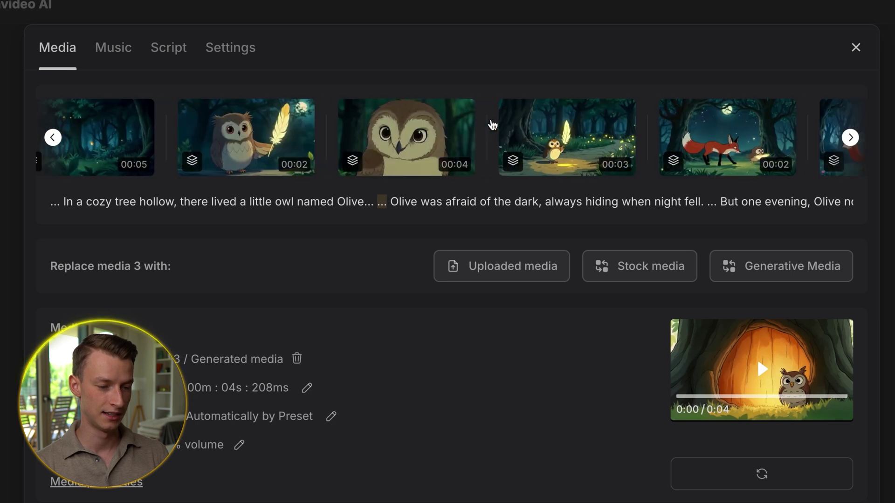
{"action": "left_click", "coordinate": [466, 165]}
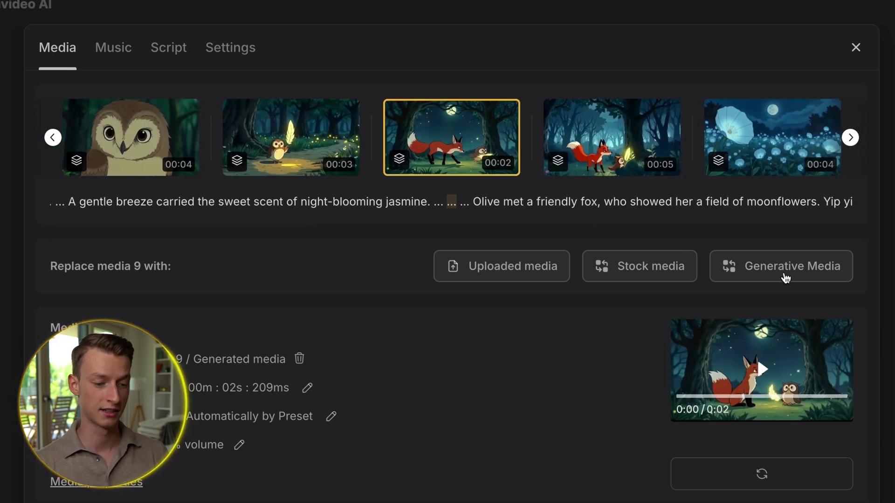
{"action": "left_click", "coordinate": [785, 278]}
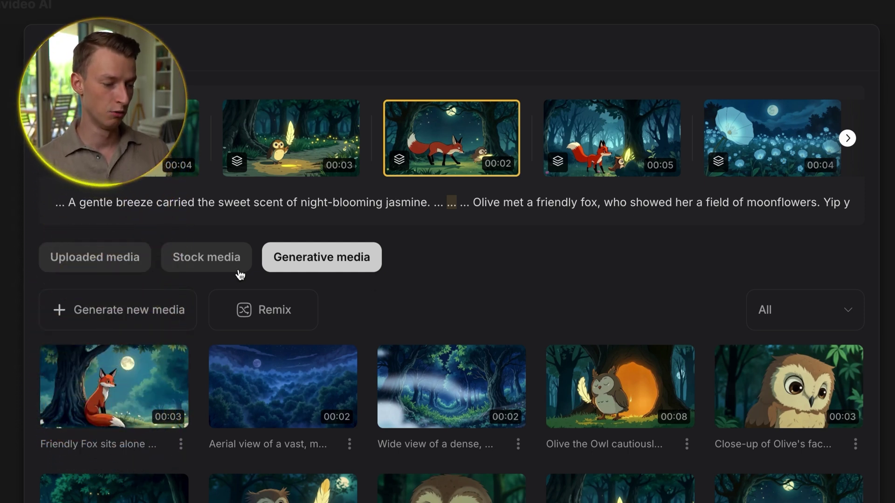
Preview the 'Friendly Fox sits alone under a large tree' clip and apply it to media 9.
{"action": "left_click", "coordinate": [79, 314]}
{"action": "left_click", "coordinate": [120, 314]}
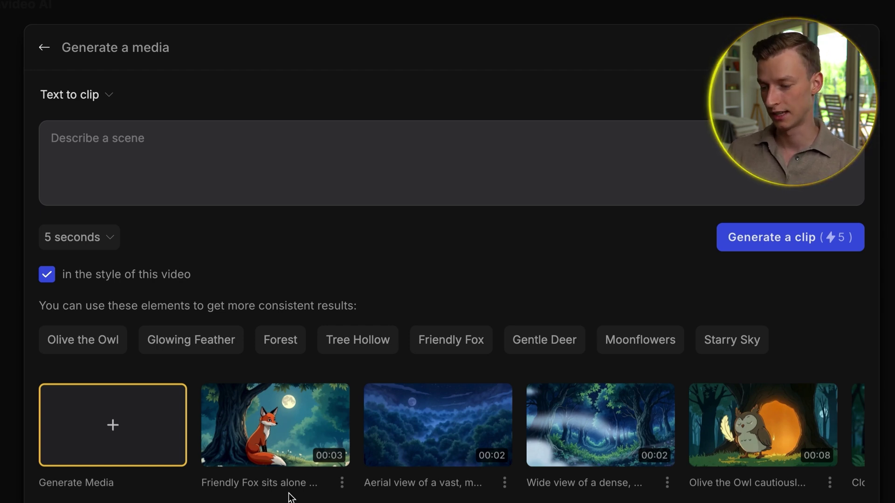
{"action": "left_click", "coordinate": [234, 437]}
{"action": "left_click_drag", "start_coordinate": [474, 400], "coordinate": [186, 390]}
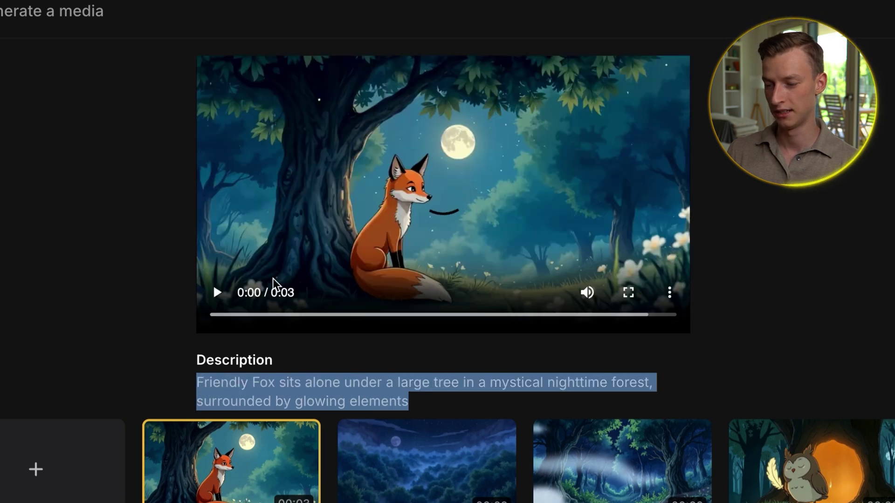
{"action": "left_click", "coordinate": [217, 293]}
{"action": "left_click", "coordinate": [587, 293]}
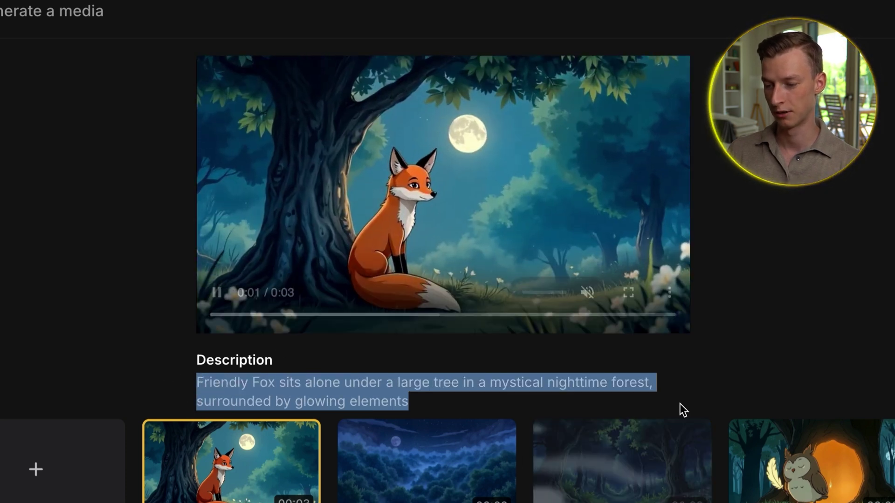
{"action": "left_click", "coordinate": [880, 313]}
{"action": "left_click_drag", "start_coordinate": [437, 382], "coordinate": [154, 357]}
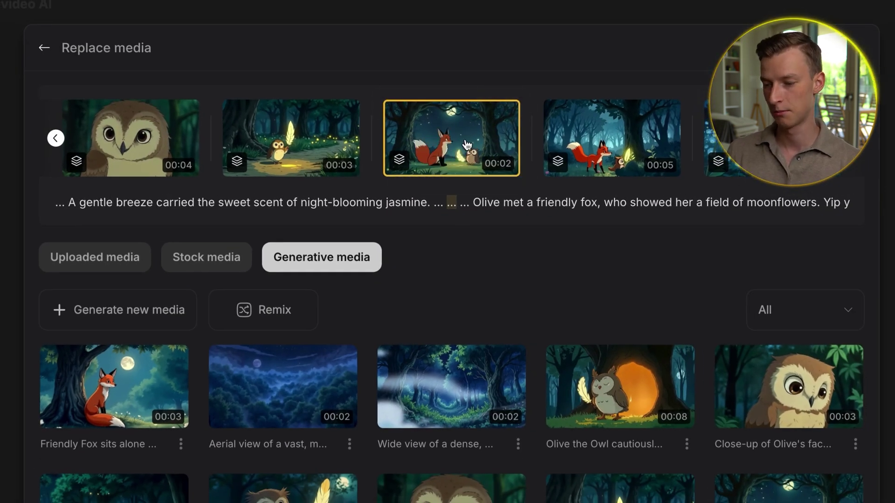
{"action": "left_click", "coordinate": [121, 394]}
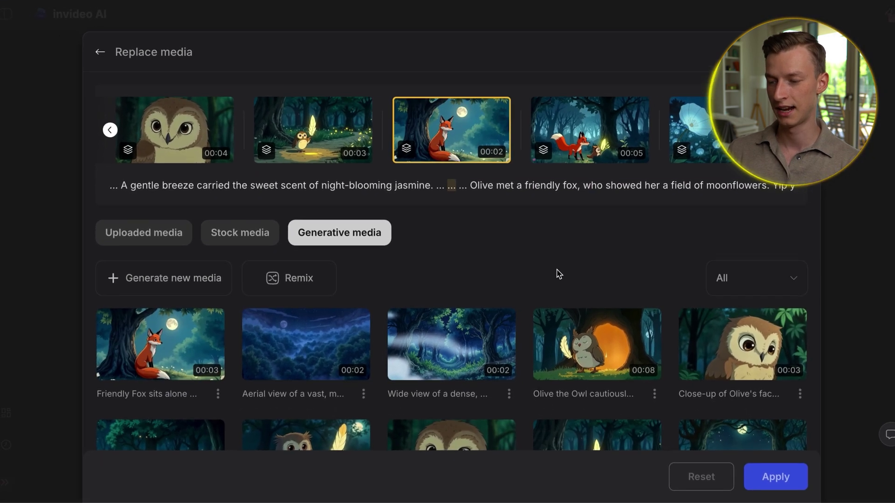
{"action": "left_click", "coordinate": [797, 485]}
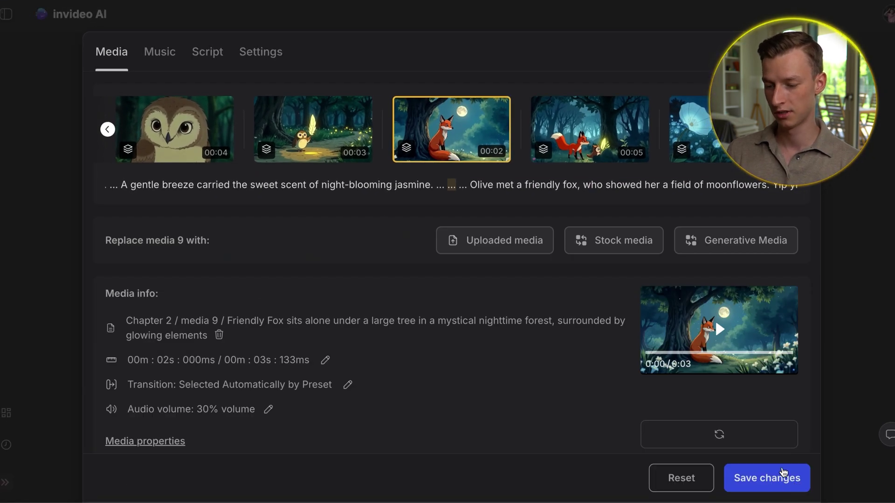
Save the media changes and trim the chapter 2 glowing-feather clip to 4.00 seconds.
{"action": "left_click", "coordinate": [784, 476]}
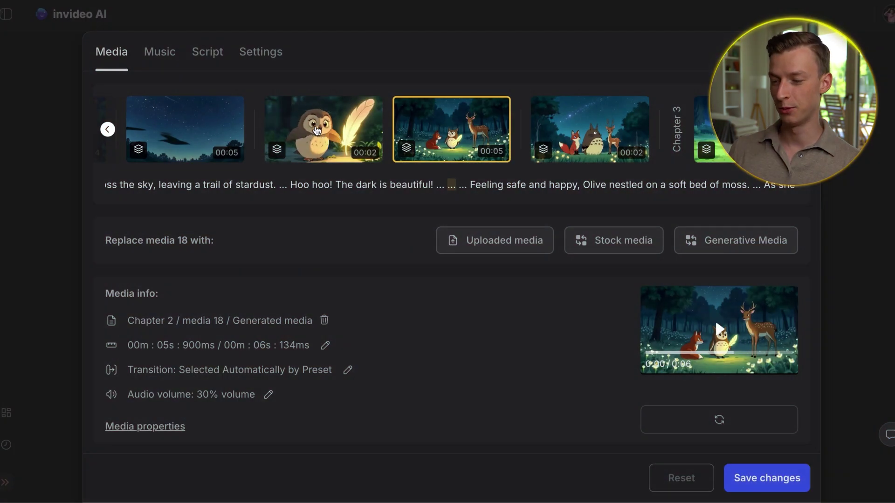
{"action": "left_click", "coordinate": [361, 159]}
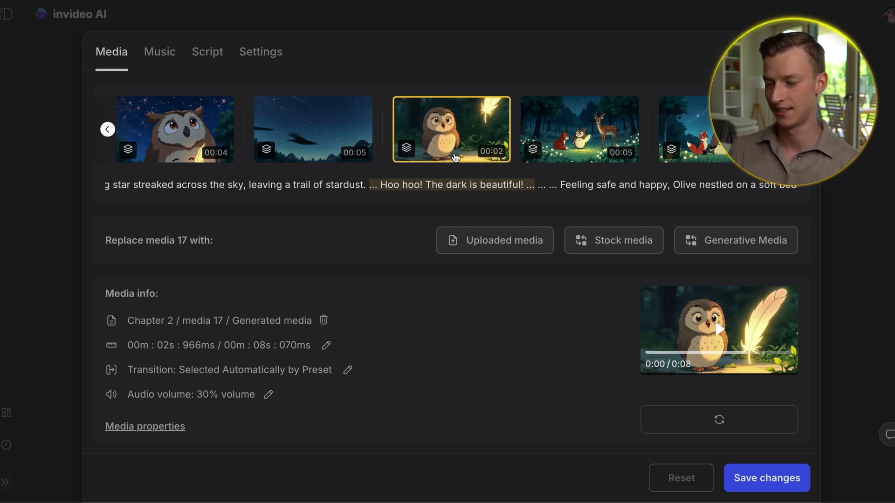
{"action": "left_click", "coordinate": [326, 347]}
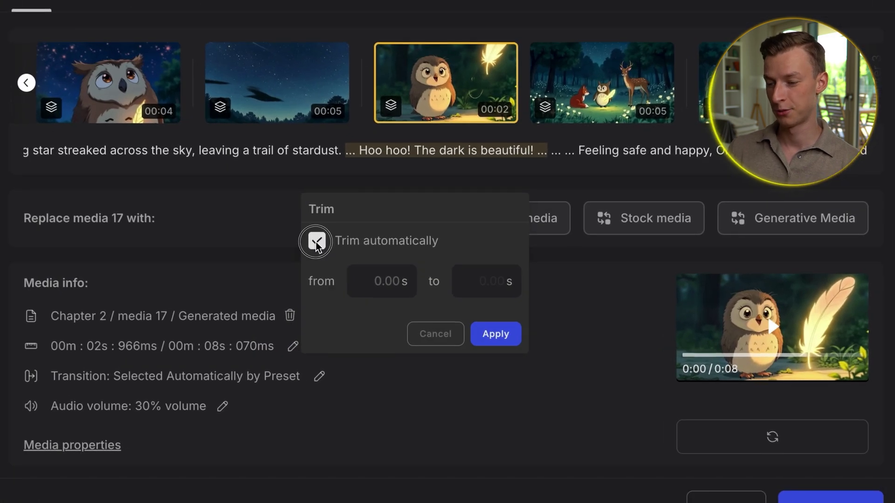
{"action": "left_click_drag", "start_coordinate": [473, 287], "coordinate": [507, 286]}
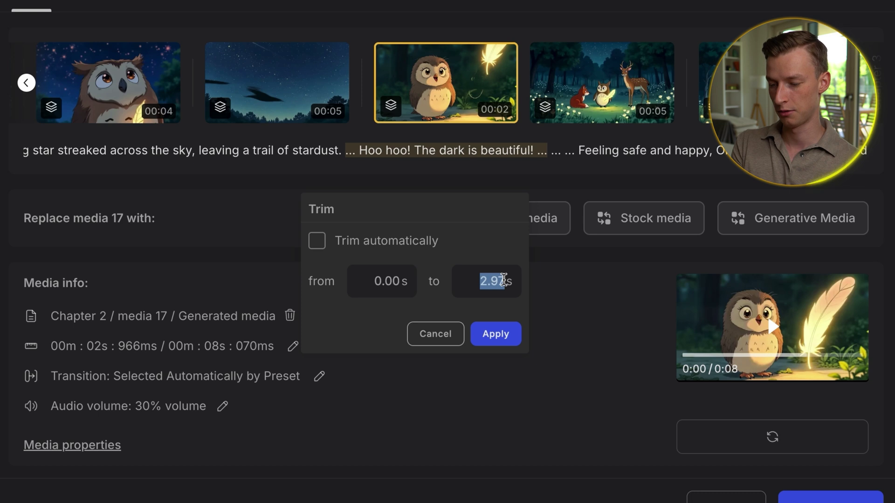
{"action": "left_click", "coordinate": [499, 334]}
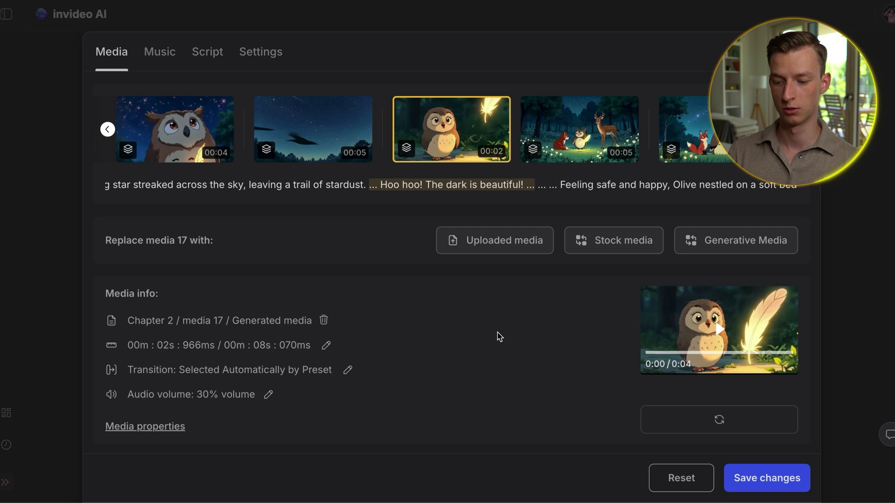
{"action": "left_click", "coordinate": [764, 479]}
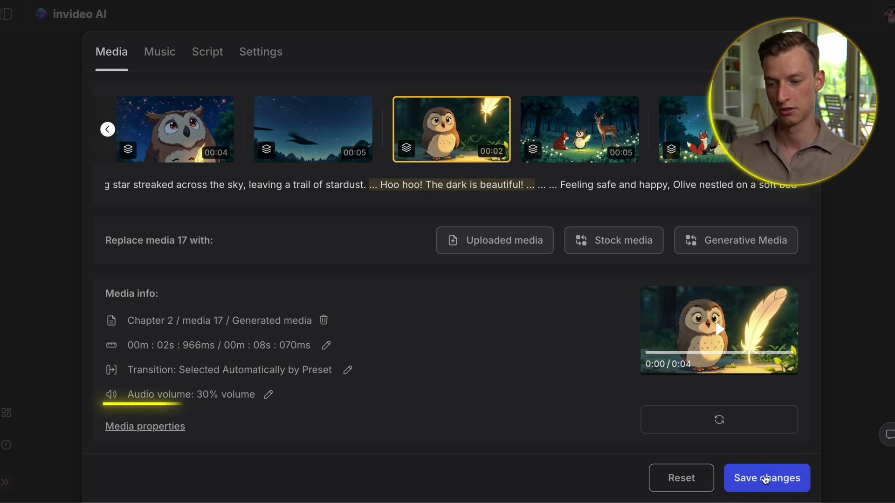
Check the clip's audio, then select chapter 3's second clip and view the Music tracks.
{"action": "left_click", "coordinate": [269, 394]}
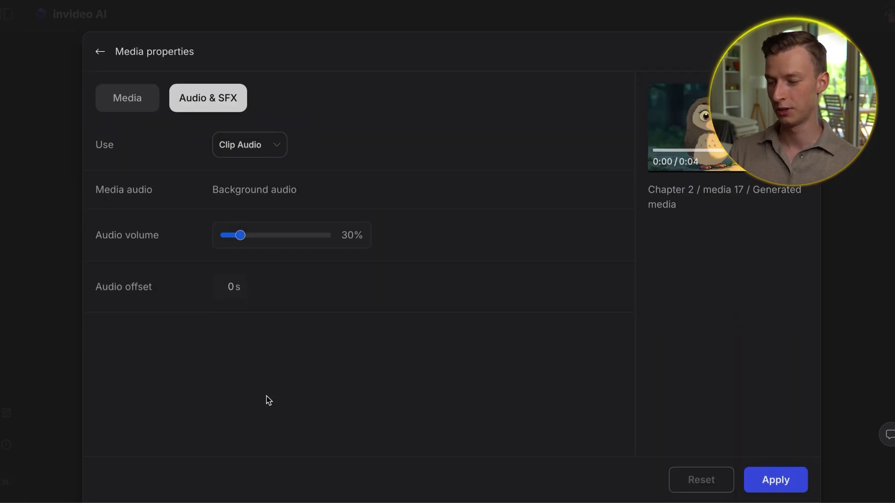
{"action": "left_click", "coordinate": [102, 53]}
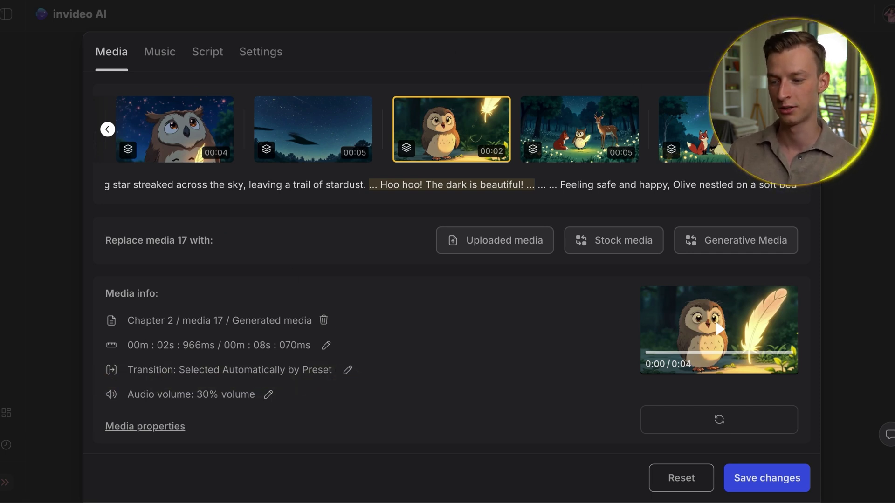
{"action": "scroll", "coordinate": [452, 129], "scroll_direction": "right", "scroll_amount": 5}
{"action": "left_click", "coordinate": [697, 130]}
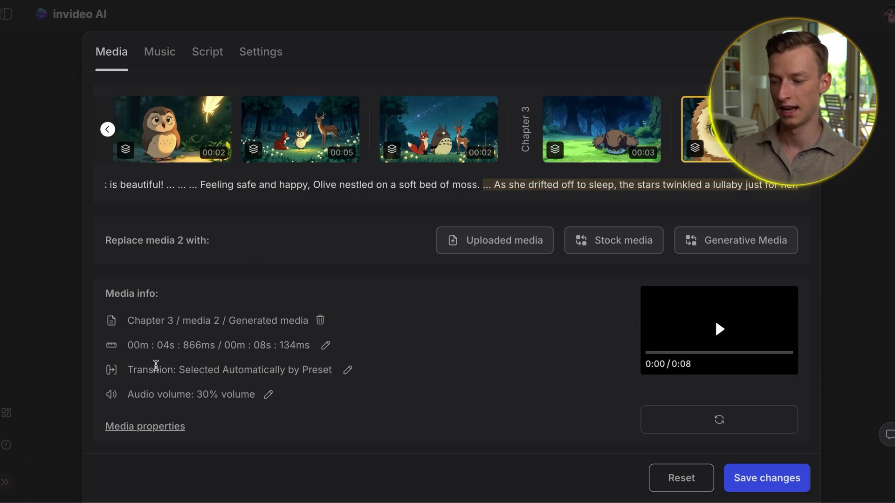
{"action": "left_click", "coordinate": [160, 51]}
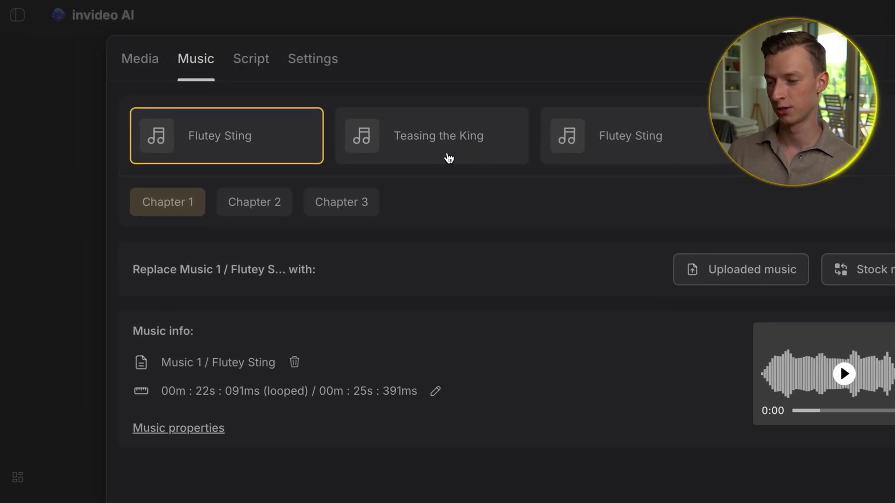
Review the background music for Chapters 2, 3 and 1, then view the story script.
{"action": "left_click", "coordinate": [255, 202]}
{"action": "left_click", "coordinate": [332, 203]}
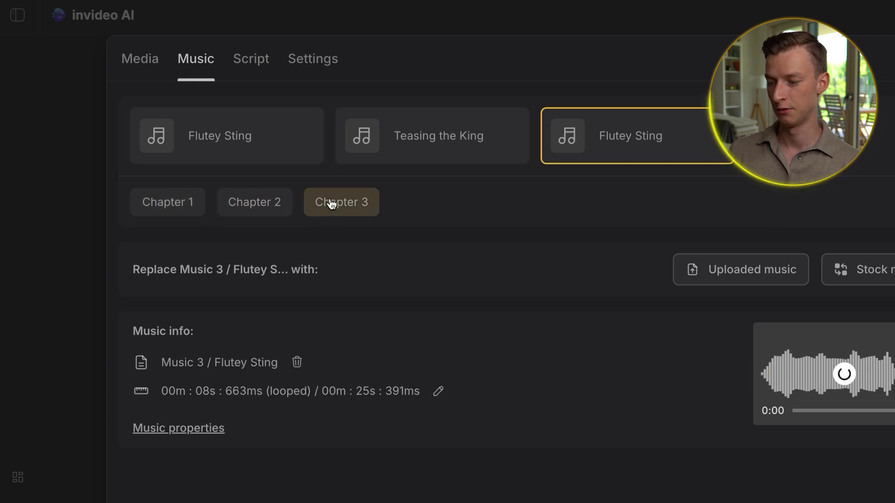
{"action": "left_click", "coordinate": [189, 212]}
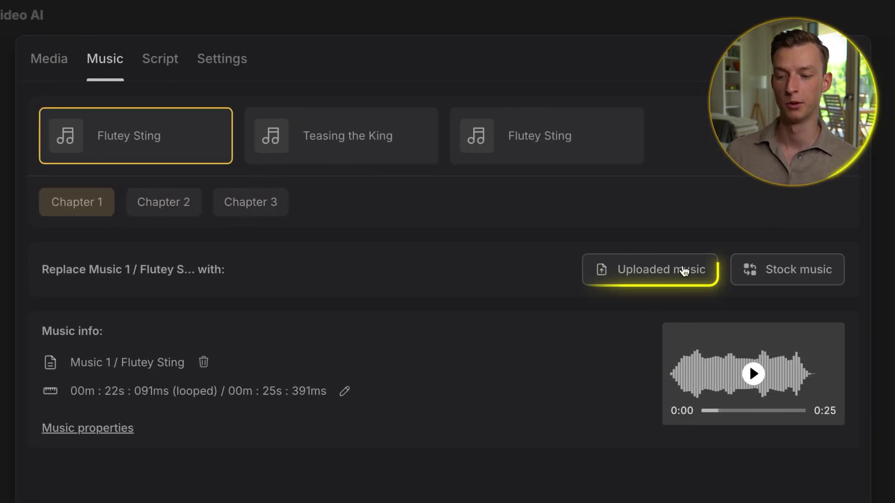
{"action": "left_click", "coordinate": [164, 61]}
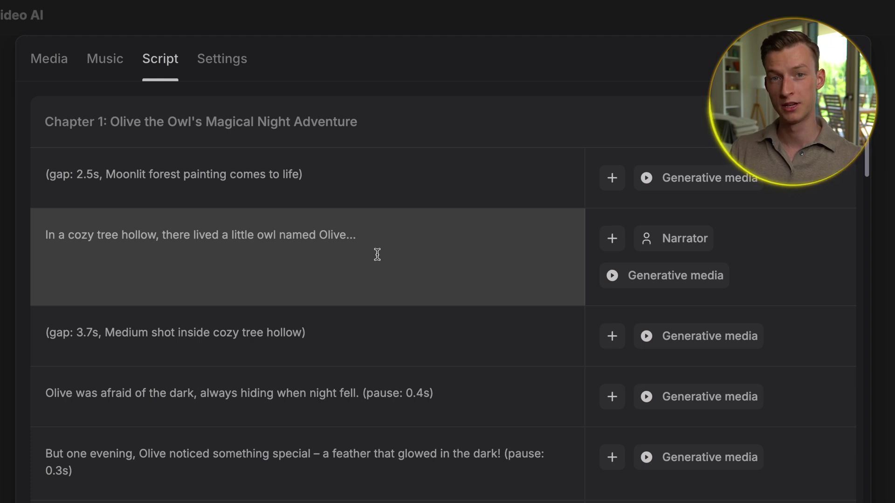
Try replacing the name 'Olive' in the opening line, leaving the line unchanged.
{"action": "double_click", "coordinate": [346, 234]}
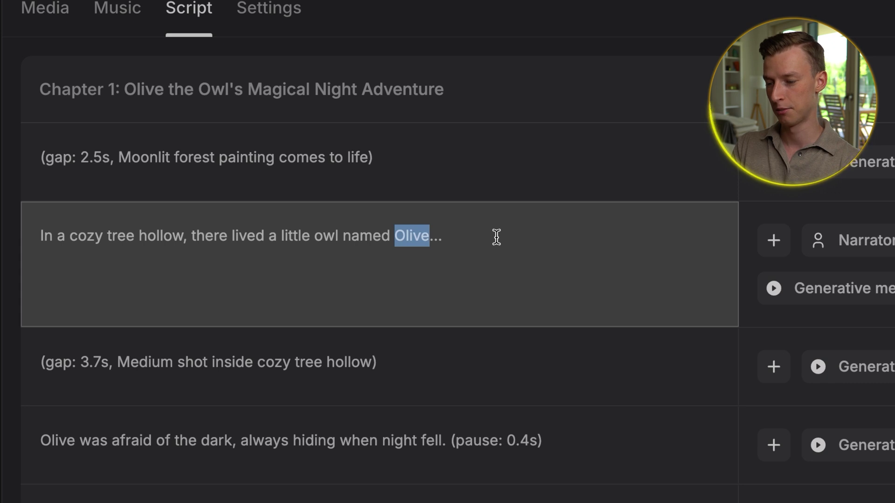
{"action": "key", "text": "BackSpace"}
{"action": "type", "text": "Rober"}
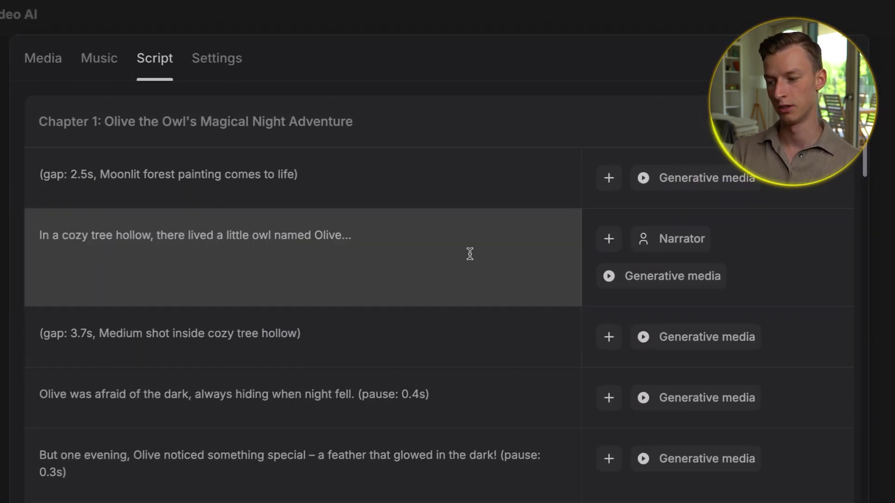
Keep Narrator as the opening line's speaker in the speaker options.
{"action": "left_click", "coordinate": [684, 241]}
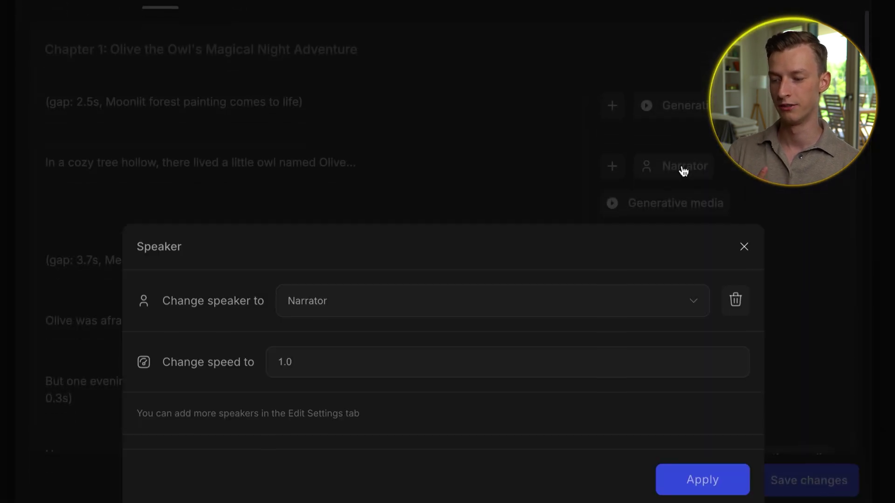
{"action": "left_click", "coordinate": [455, 306]}
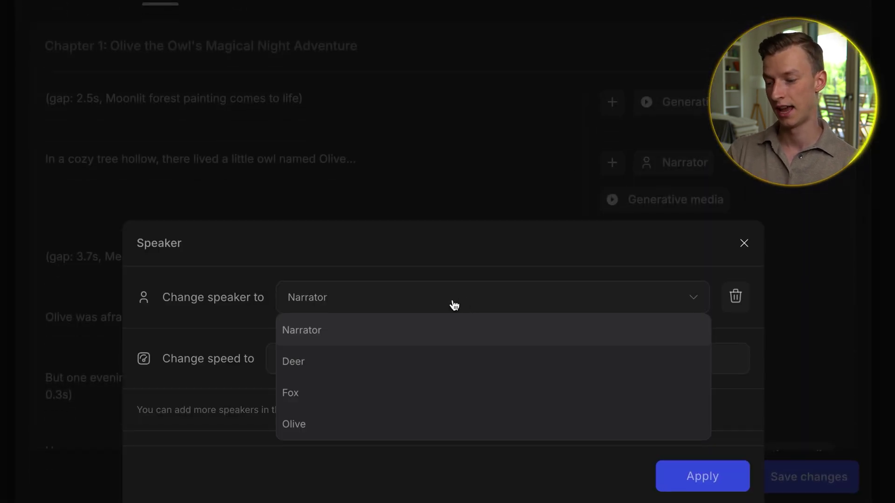
{"action": "left_click", "coordinate": [268, 193]}
{"action": "left_click", "coordinate": [641, 176]}
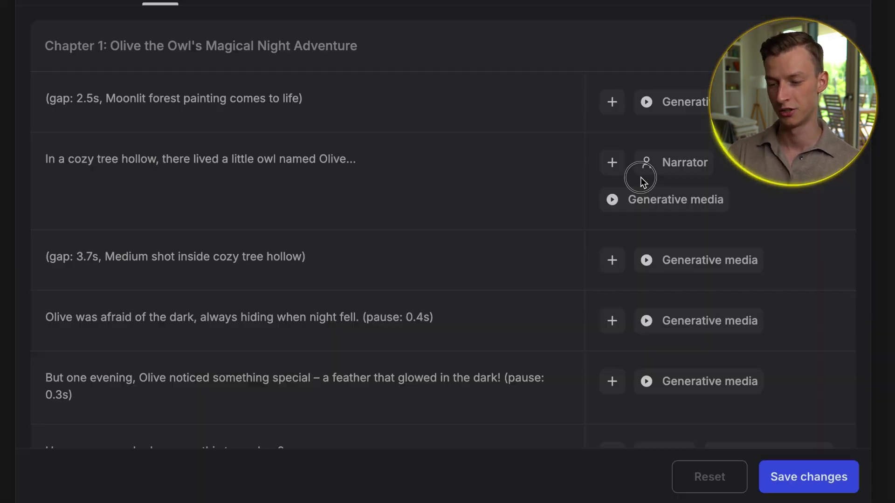
Scroll through the script and go to the video's Settings page.
{"action": "scroll", "coordinate": [336, 299], "scroll_direction": "down", "scroll_amount": 15}
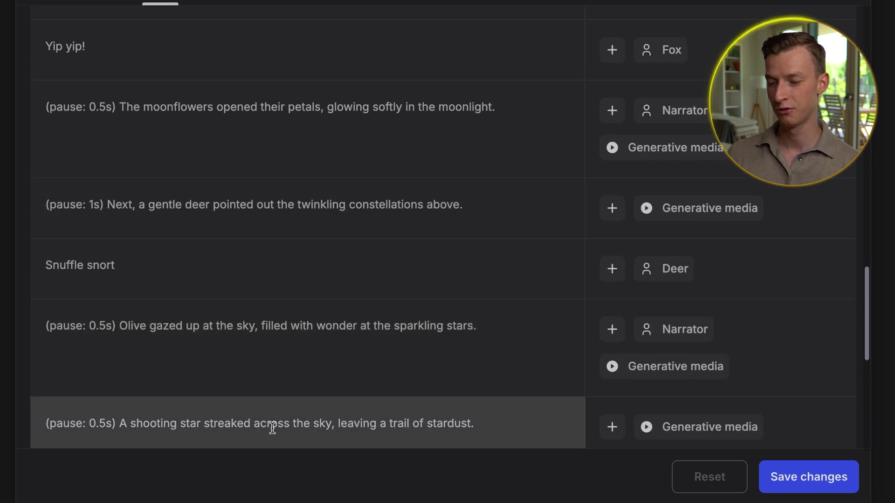
{"action": "scroll", "coordinate": [376, 362], "scroll_direction": "down", "scroll_amount": 9}
{"action": "scroll", "coordinate": [223, 199], "scroll_direction": "up", "scroll_amount": 2}
{"action": "left_click", "coordinate": [227, 54]}
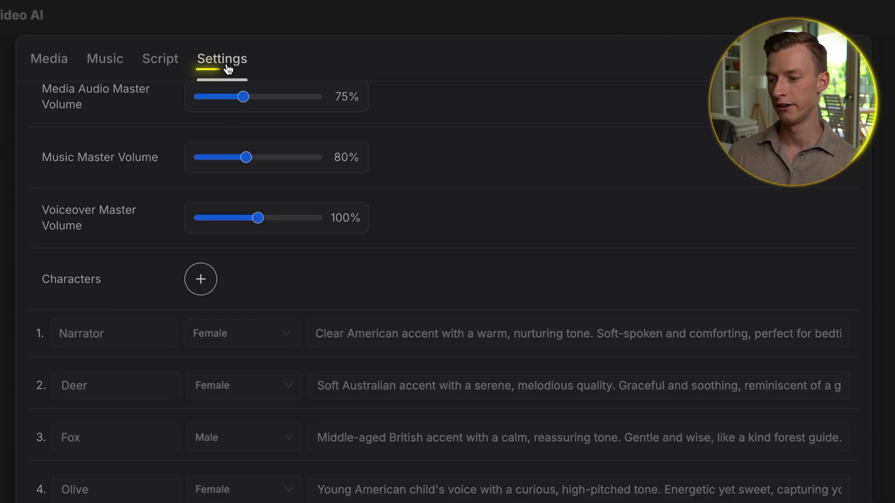
Keep no transition preset and the Hormozi subtitle style.
{"action": "scroll", "coordinate": [151, 140], "scroll_direction": "up", "scroll_amount": 6}
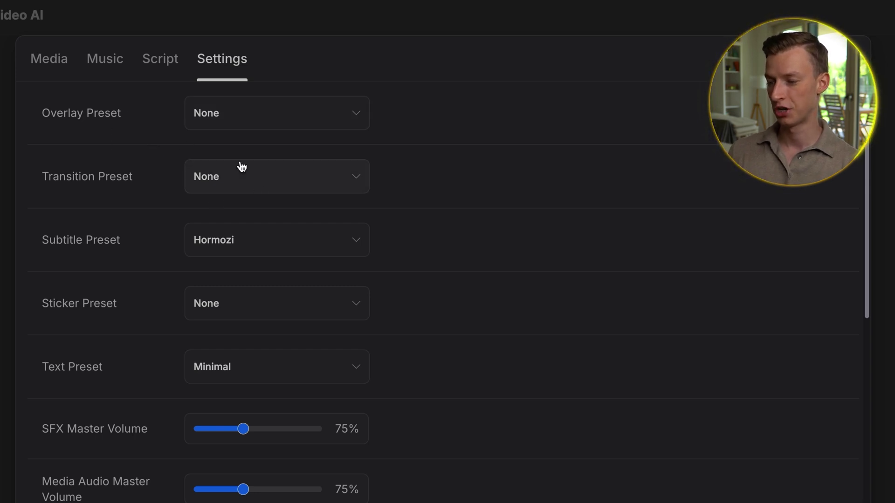
{"action": "left_click", "coordinate": [285, 185]}
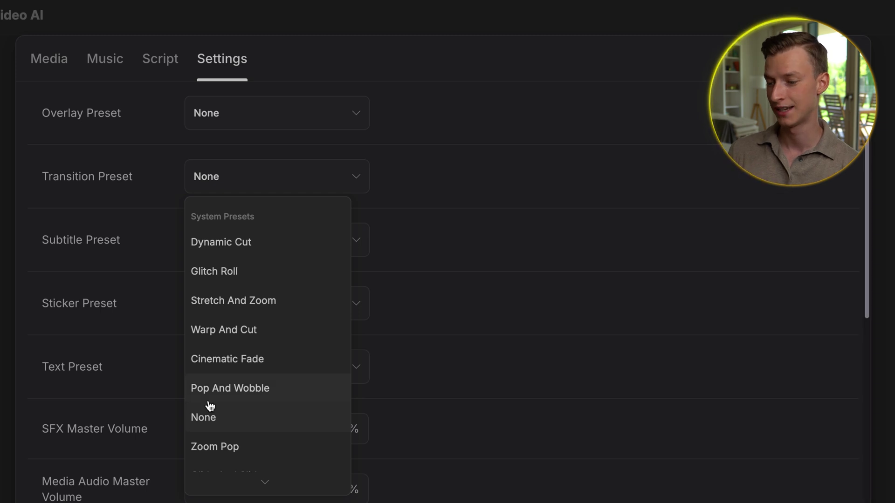
{"action": "left_click", "coordinate": [180, 356]}
{"action": "left_click", "coordinate": [289, 247]}
{"action": "left_click", "coordinate": [451, 246]}
Review the voiced characters, save the changes and bring up the download options.
{"action": "scroll", "coordinate": [452, 249], "scroll_direction": "down", "scroll_amount": 3}
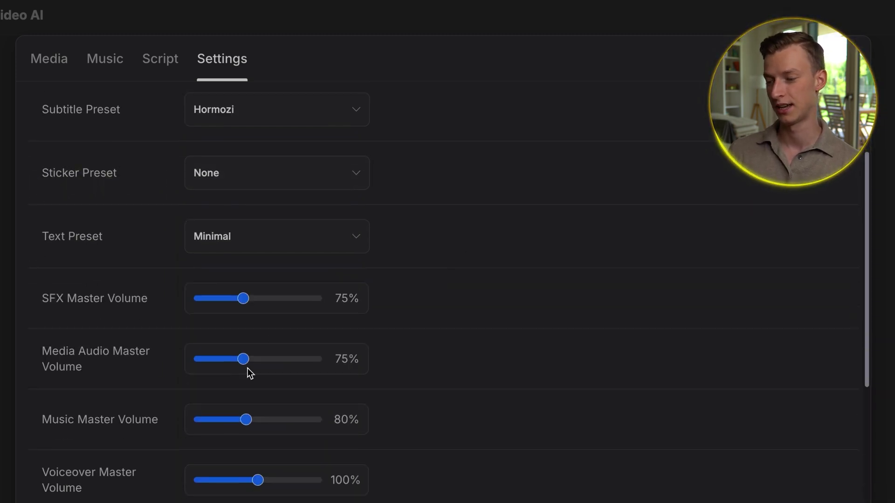
{"action": "scroll", "coordinate": [248, 371], "scroll_direction": "down", "scroll_amount": 2}
{"action": "scroll", "coordinate": [225, 479], "scroll_direction": "down", "scroll_amount": 4}
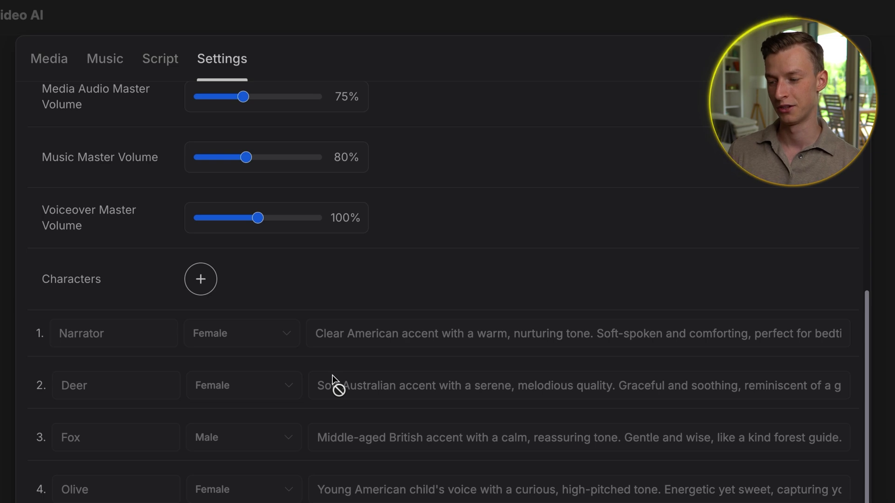
{"action": "left_click", "coordinate": [746, 485]}
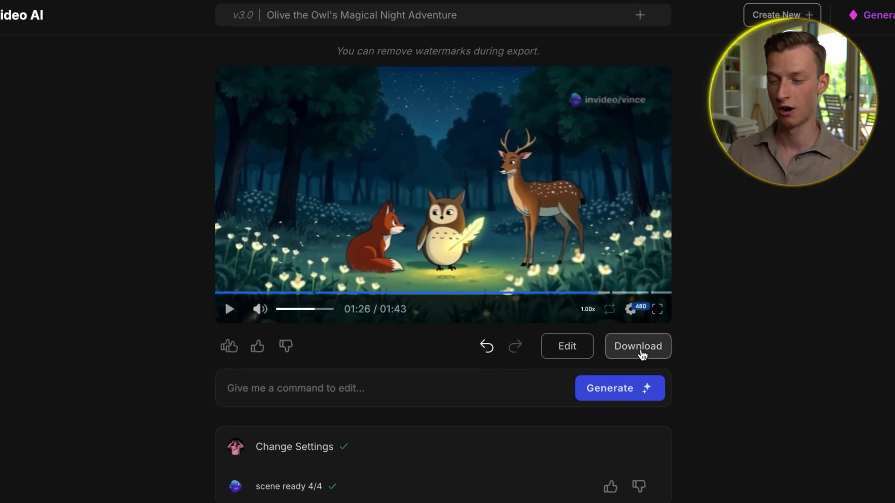
{"action": "left_click", "coordinate": [642, 354]}
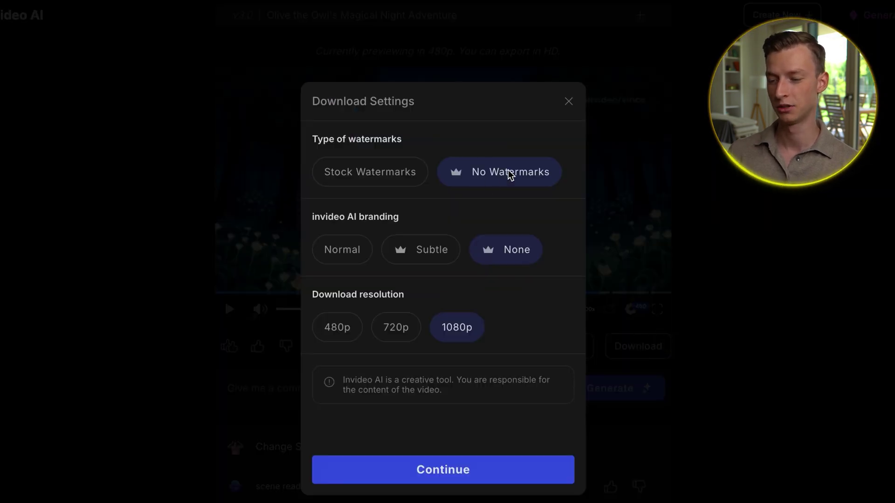
Choose No Watermarks, branding None and 1080p resolution, then continue to start the export.
{"action": "left_click", "coordinate": [510, 173]}
{"action": "left_click", "coordinate": [492, 256]}
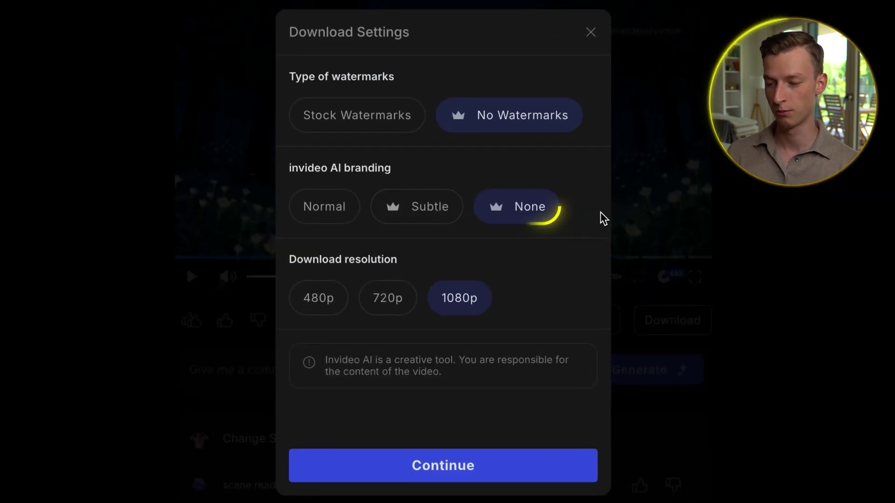
{"action": "left_click", "coordinate": [466, 300]}
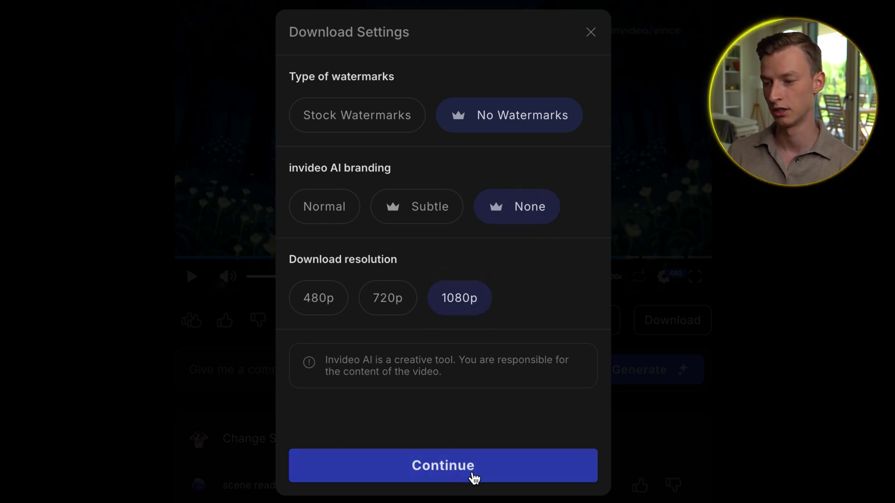
{"action": "left_click", "coordinate": [476, 476]}
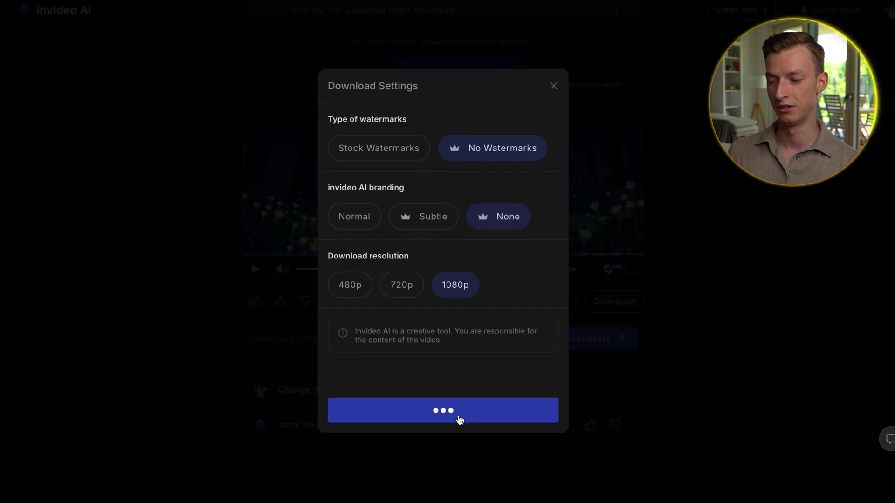